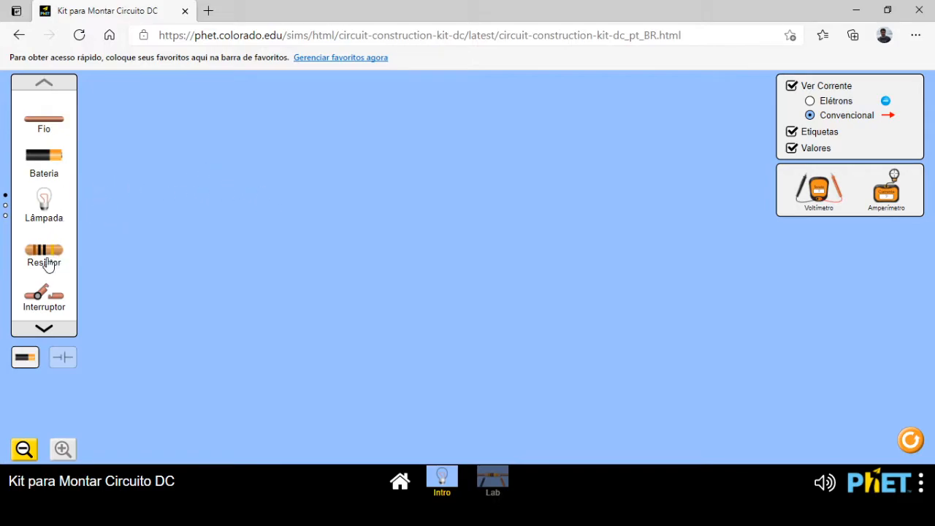
Place three 10.0 Ω resistors in a horizontal row and connect them in series with two wires.
{"action": "left_click_drag", "start_coordinate": [58, 262], "coordinate": [282, 200]}
{"action": "left_click_drag", "start_coordinate": [42, 254], "coordinate": [165, 256]}
{"action": "left_click_drag", "start_coordinate": [299, 265], "coordinate": [582, 196]}
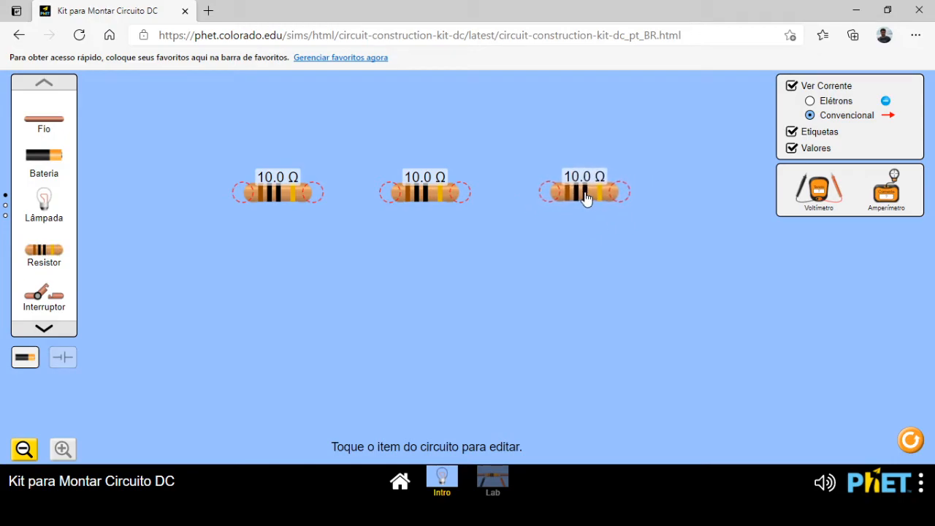
{"action": "left_click_drag", "start_coordinate": [46, 122], "coordinate": [344, 196]}
{"action": "left_click_drag", "start_coordinate": [64, 126], "coordinate": [511, 194]}
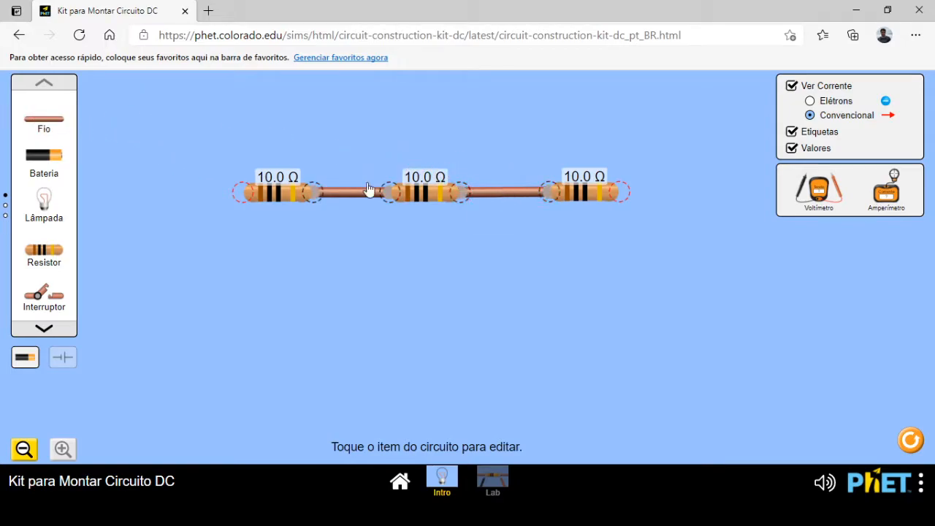
Complete the rectangular loop with two vertical side wires and a lower branch made of a wire, an open switch, a battery and another wire.
{"action": "left_click_drag", "start_coordinate": [43, 126], "coordinate": [243, 346]}
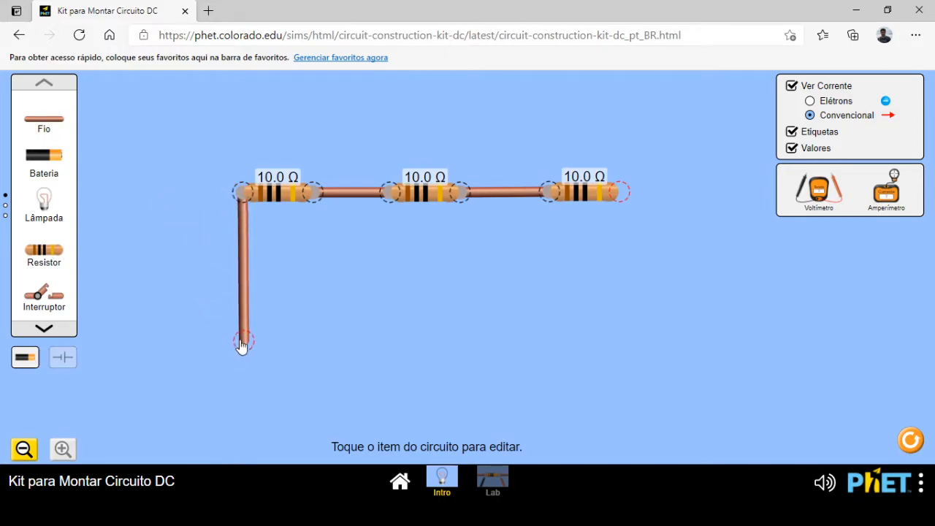
{"action": "left_click_drag", "start_coordinate": [47, 120], "coordinate": [623, 346]}
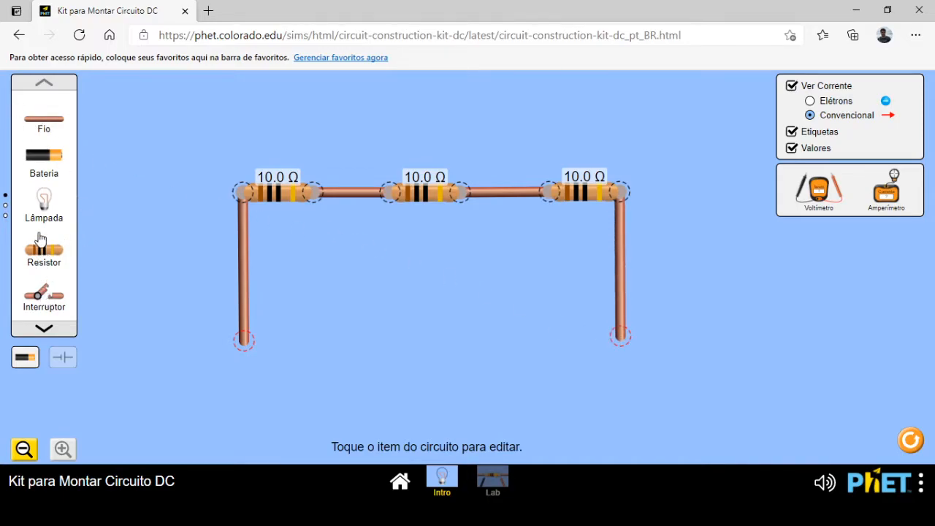
{"action": "left_click_drag", "start_coordinate": [45, 123], "coordinate": [286, 349]}
{"action": "left_click_drag", "start_coordinate": [46, 292], "coordinate": [339, 341]}
{"action": "left_click_drag", "start_coordinate": [47, 163], "coordinate": [190, 193]}
{"action": "left_click_drag", "start_coordinate": [251, 233], "coordinate": [426, 350]}
{"action": "left_click_drag", "start_coordinate": [37, 118], "coordinate": [622, 340]}
{"action": "left_click", "coordinate": [621, 339]}
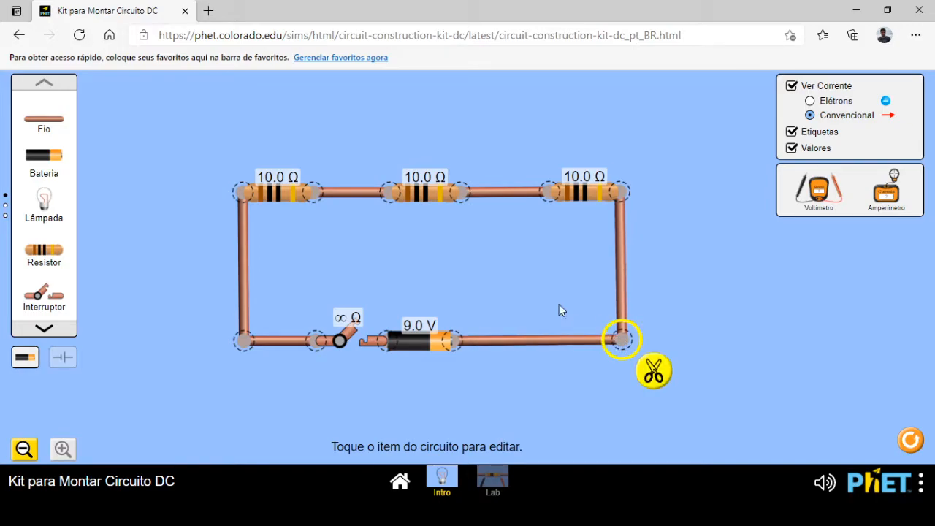
{"action": "left_click", "coordinate": [715, 305]}
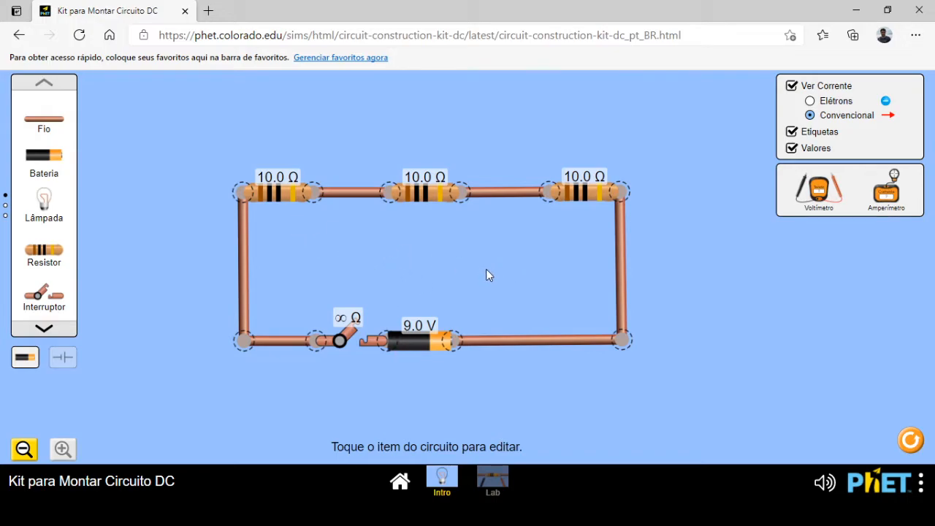
Inspect the resistance settings of the resistors and the voltage setting of the battery.
{"action": "left_click", "coordinate": [275, 196]}
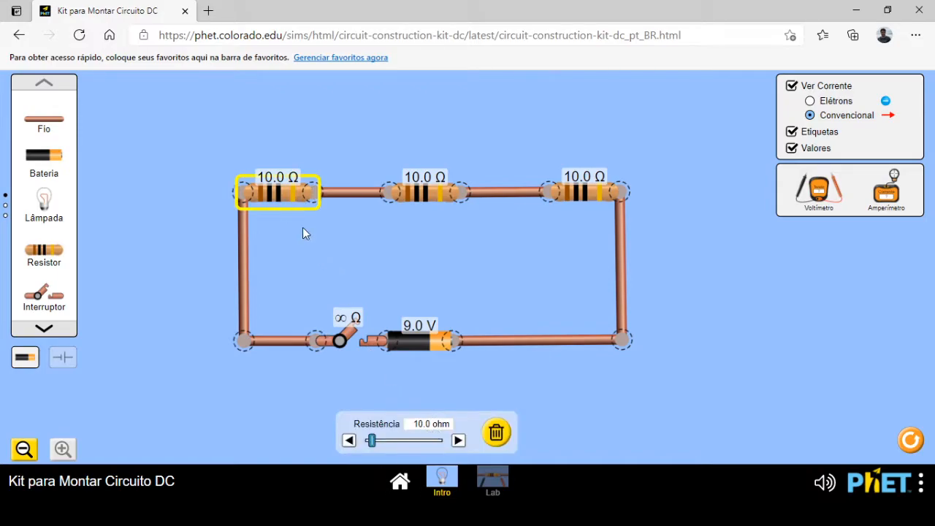
{"action": "left_click", "coordinate": [422, 196]}
{"action": "left_click", "coordinate": [562, 194]}
{"action": "left_click", "coordinate": [428, 203]}
{"action": "left_click", "coordinate": [422, 348]}
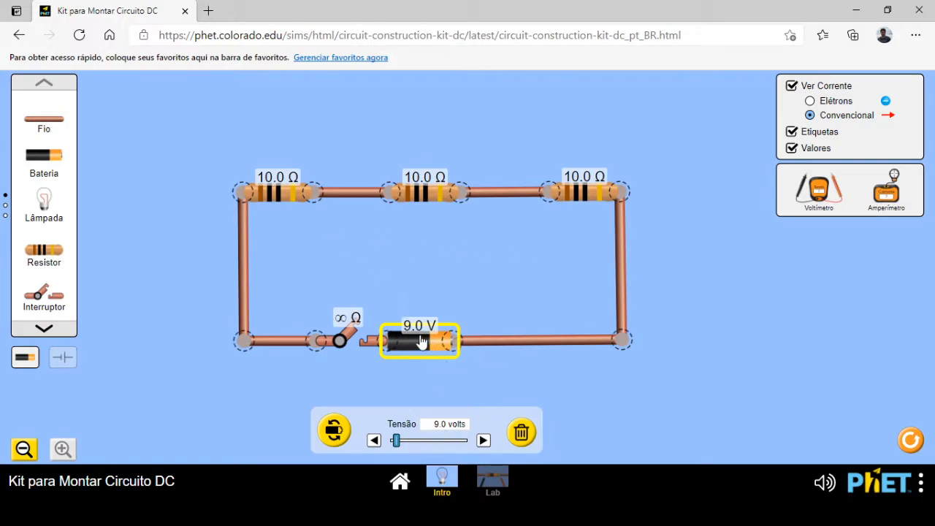
{"action": "left_click", "coordinate": [447, 285]}
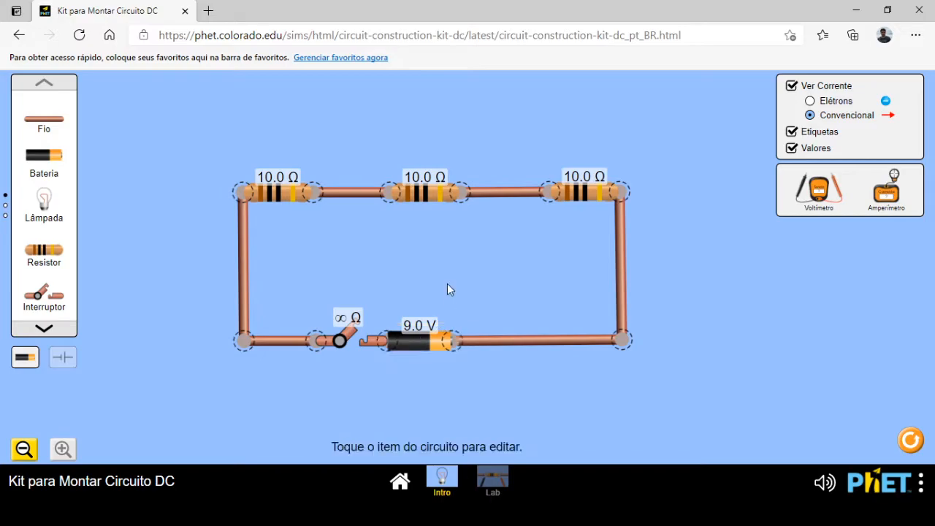
Set the battery's voltage to 60.0 V.
{"action": "left_click", "coordinate": [425, 343]}
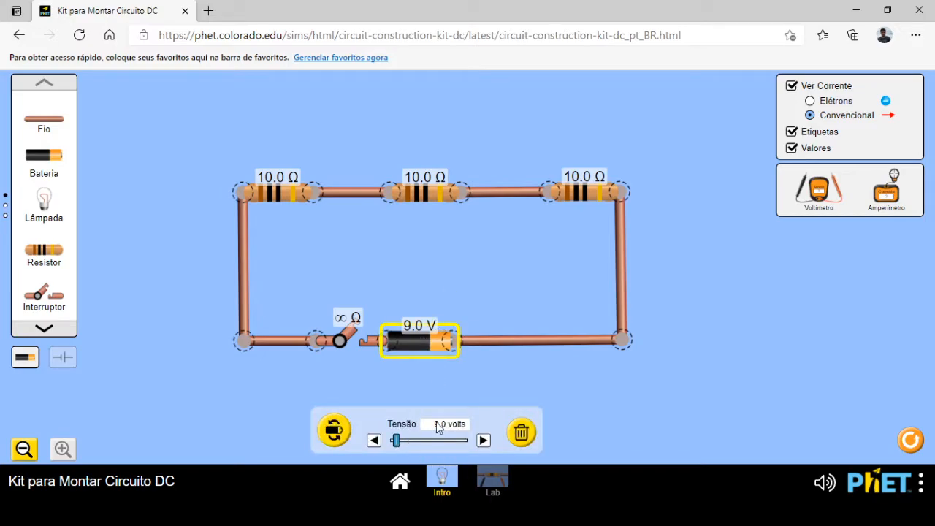
{"action": "left_click_drag", "start_coordinate": [397, 440], "coordinate": [435, 451]}
{"action": "left_click", "coordinate": [374, 441]}
{"action": "left_click", "coordinate": [374, 440]}
{"action": "left_click", "coordinate": [373, 441]}
{"action": "left_click", "coordinate": [374, 440]}
{"action": "left_click", "coordinate": [374, 441]}
{"action": "left_click", "coordinate": [374, 440]}
{"action": "left_click", "coordinate": [374, 441]}
{"action": "left_click", "coordinate": [374, 441]}
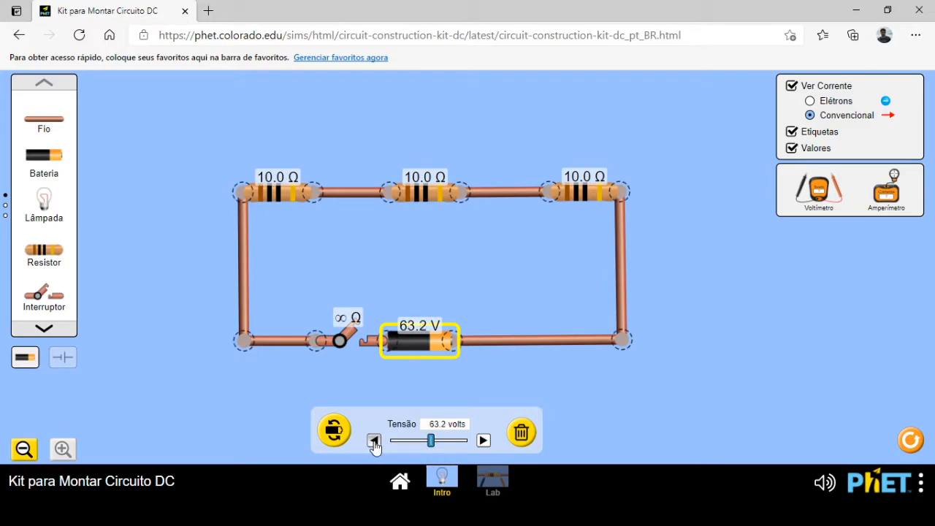
{"action": "left_click", "coordinate": [374, 440]}
{"action": "left_click", "coordinate": [374, 440]}
{"action": "left_click", "coordinate": [374, 440]}
{"action": "left_click", "coordinate": [374, 441]}
{"action": "left_click", "coordinate": [374, 441]}
{"action": "left_click", "coordinate": [374, 440]}
{"action": "left_click", "coordinate": [374, 441]}
{"action": "left_click", "coordinate": [374, 440]}
{"action": "left_click", "coordinate": [374, 440]}
{"action": "left_click", "coordinate": [373, 441]}
{"action": "left_click", "coordinate": [374, 440]}
{"action": "left_click", "coordinate": [374, 440]}
{"action": "left_click", "coordinate": [374, 440]}
{"action": "left_click", "coordinate": [374, 441]}
{"action": "left_click", "coordinate": [374, 440]}
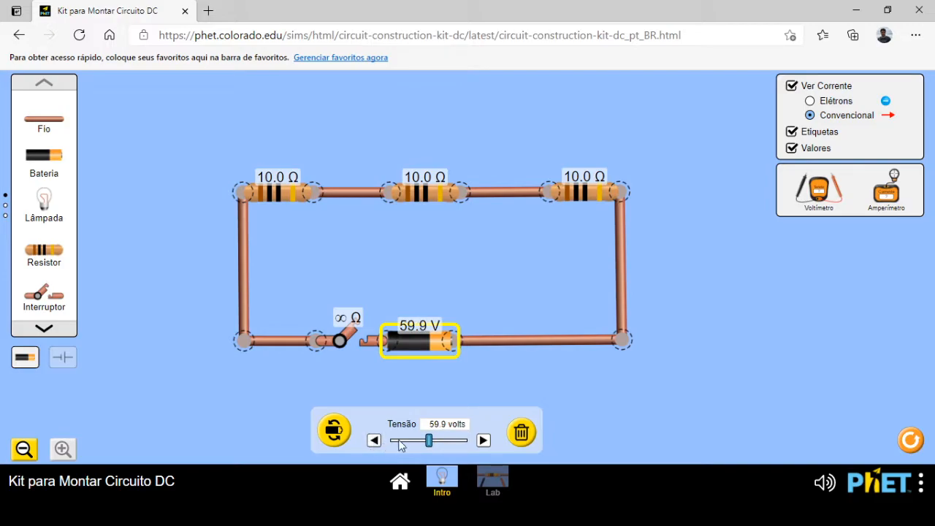
{"action": "left_click", "coordinate": [483, 440]}
{"action": "left_click", "coordinate": [488, 289]}
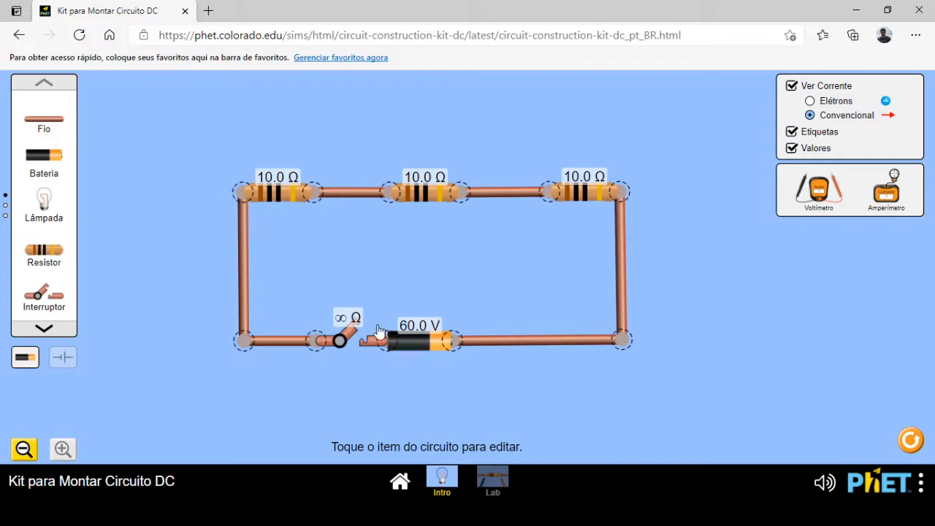
Close the switch and view the current as electrons before returning the display to conventional current.
{"action": "left_click", "coordinate": [356, 333]}
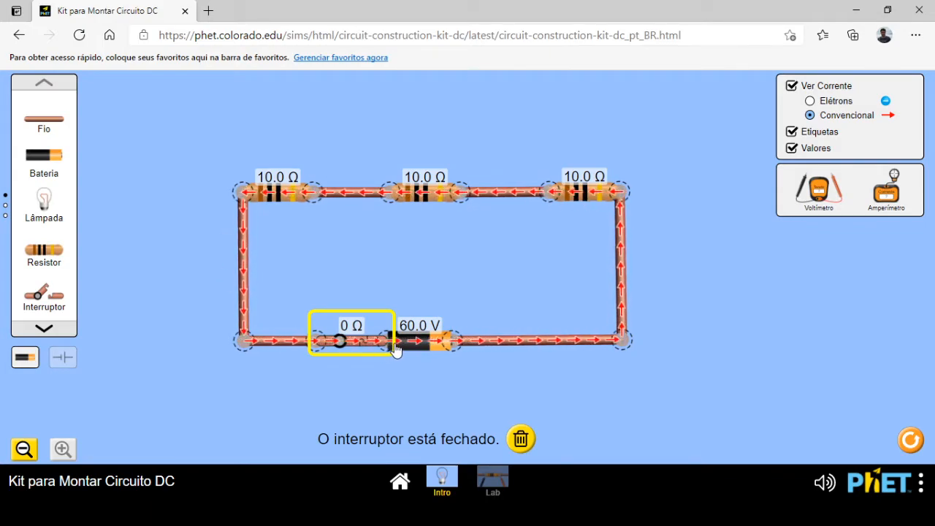
{"action": "left_click", "coordinate": [815, 102]}
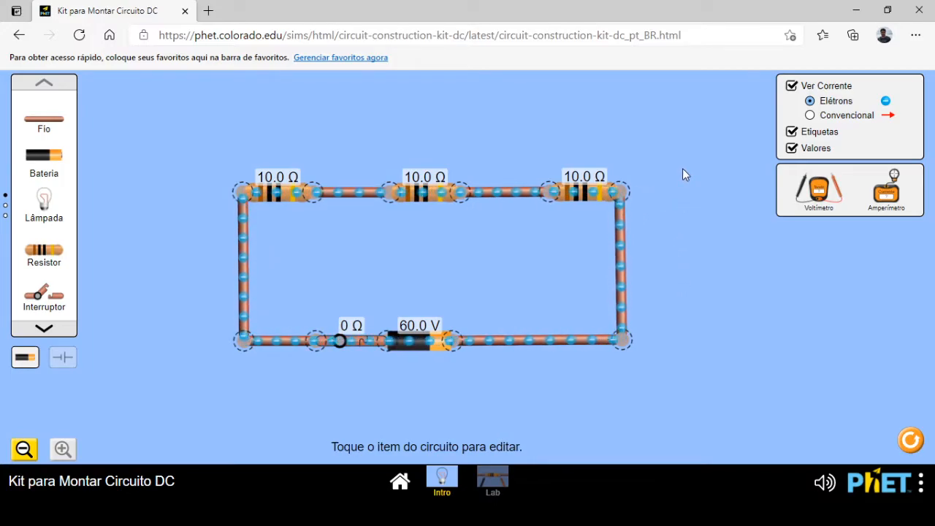
{"action": "left_click", "coordinate": [810, 116]}
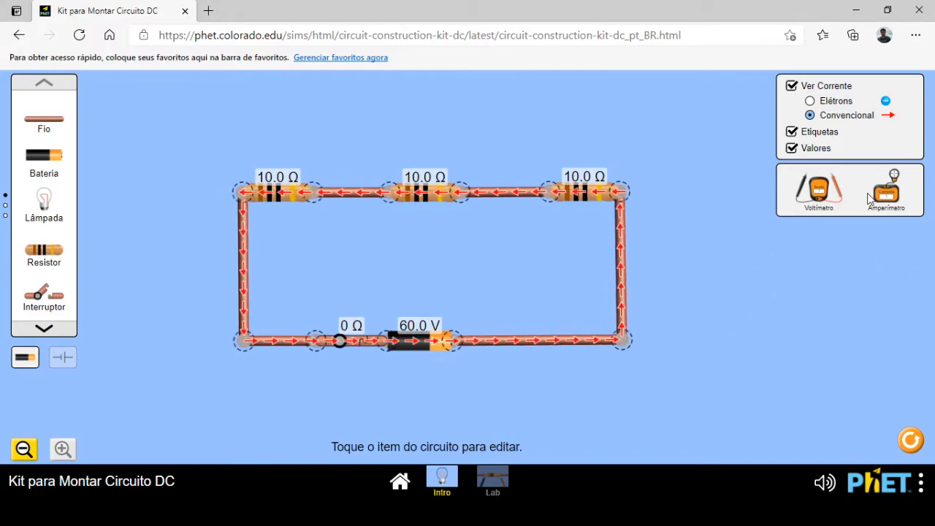
Measure the current with the ammeter on several wires around the loop, and put the ammeter away.
{"action": "left_click_drag", "start_coordinate": [889, 193], "coordinate": [509, 347]}
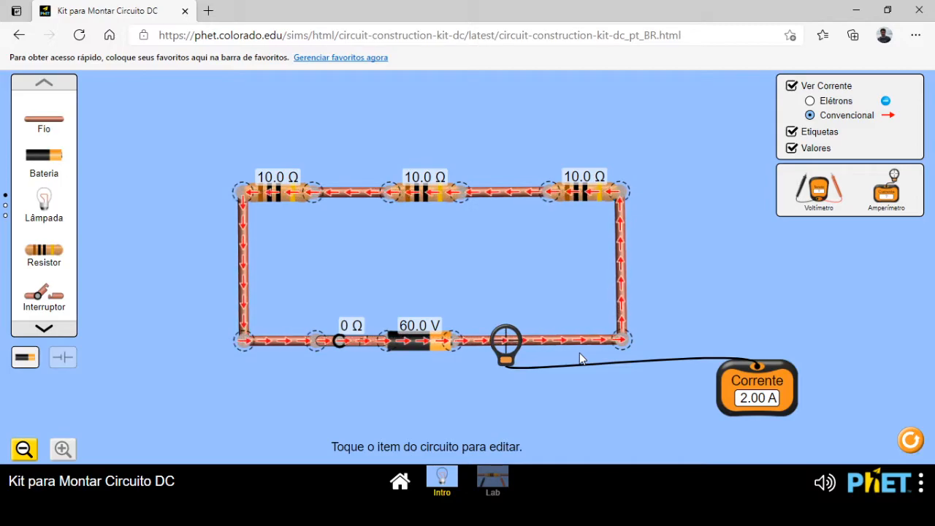
{"action": "left_click_drag", "start_coordinate": [509, 338], "coordinate": [629, 250]}
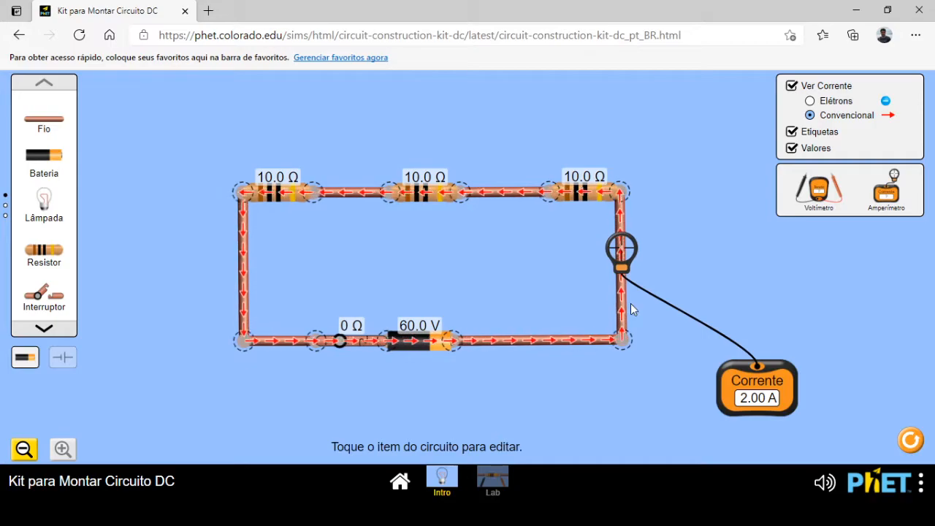
{"action": "left_click_drag", "start_coordinate": [619, 255], "coordinate": [510, 196]}
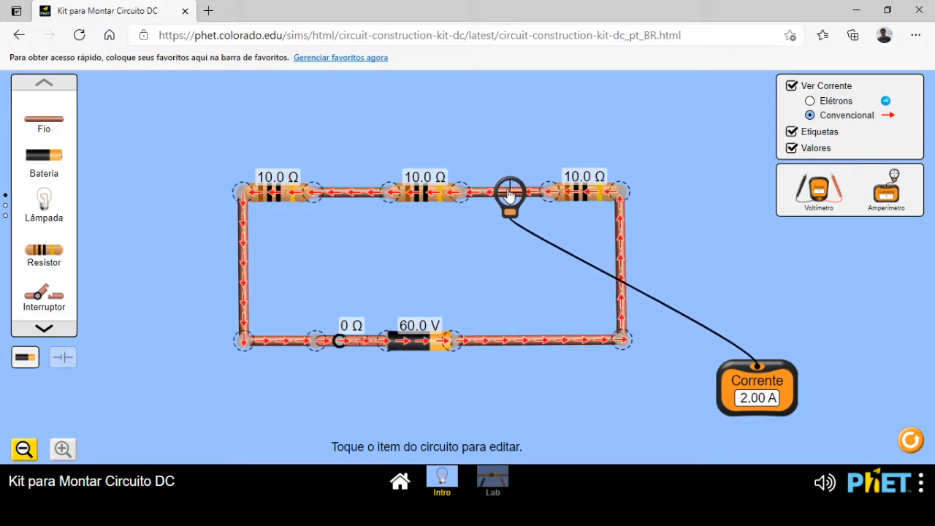
{"action": "left_click_drag", "start_coordinate": [510, 196], "coordinate": [346, 197]}
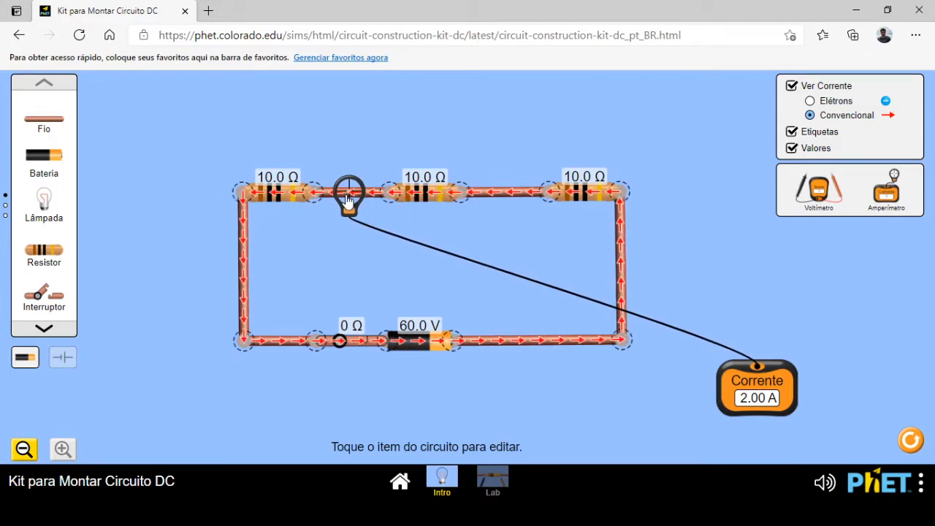
{"action": "left_click_drag", "start_coordinate": [347, 198], "coordinate": [283, 355]}
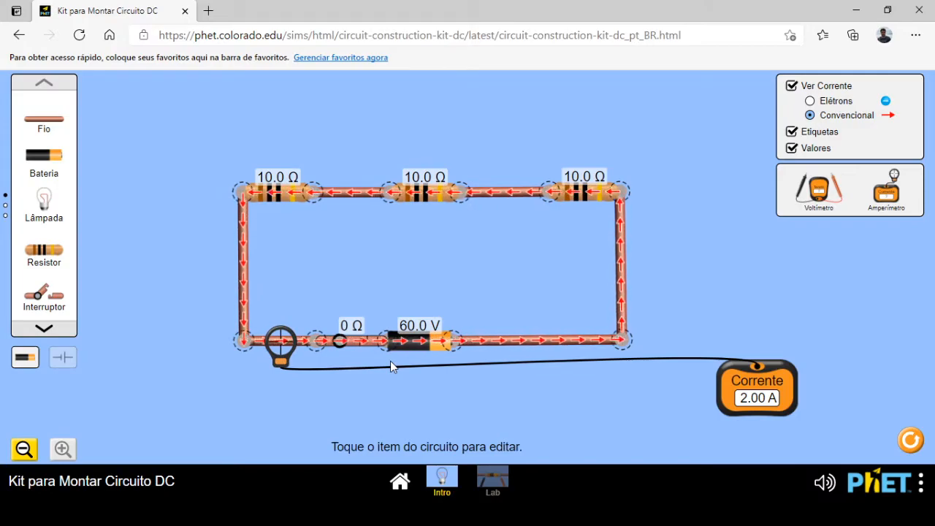
{"action": "left_click_drag", "start_coordinate": [282, 340], "coordinate": [748, 314]}
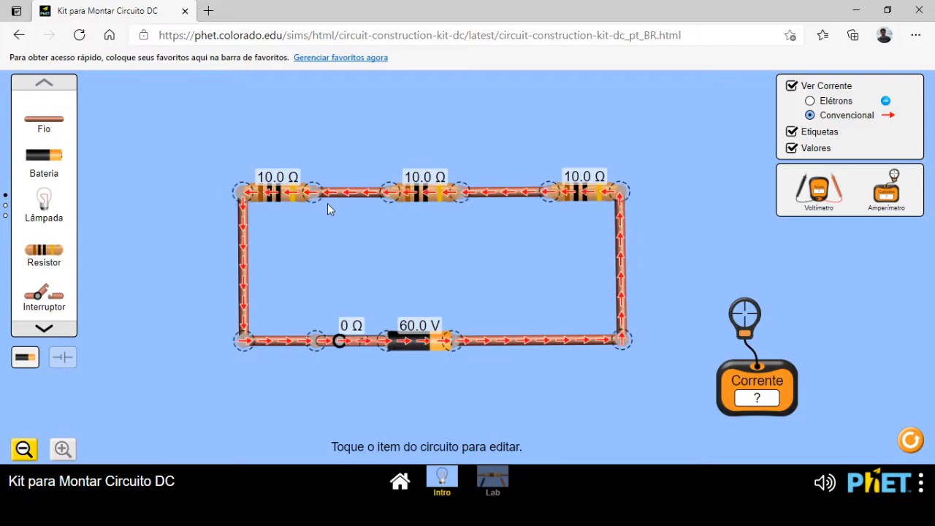
{"action": "left_click_drag", "start_coordinate": [756, 397], "coordinate": [886, 194]}
Measure the battery's voltage with the voltmeter, black probe on the negative terminal and red probe on the positive one.
{"action": "left_click_drag", "start_coordinate": [818, 190], "coordinate": [743, 342]}
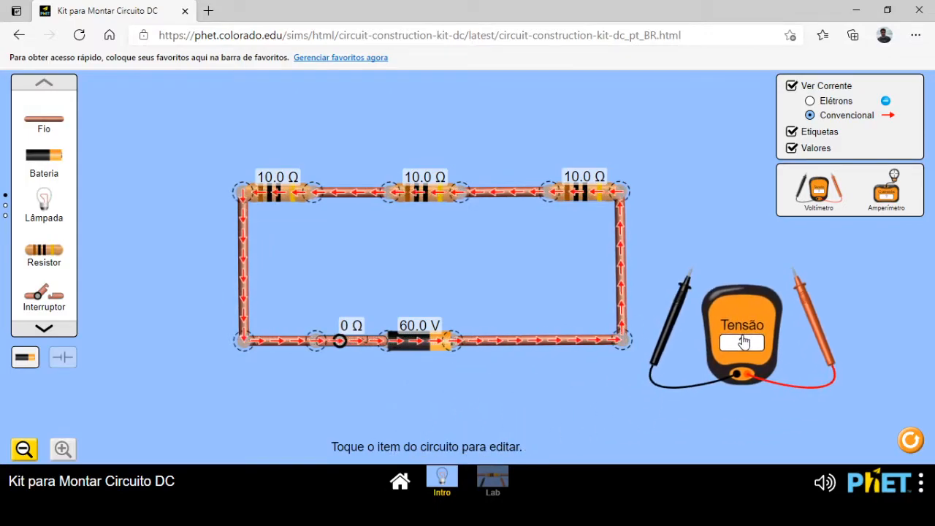
{"action": "left_click_drag", "start_coordinate": [680, 303], "coordinate": [442, 376]}
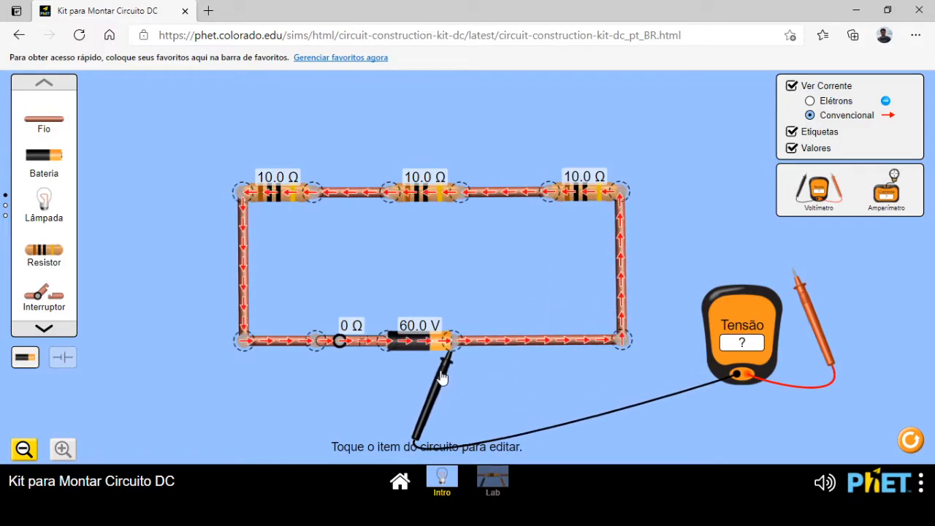
{"action": "left_click_drag", "start_coordinate": [815, 318], "coordinate": [375, 387]}
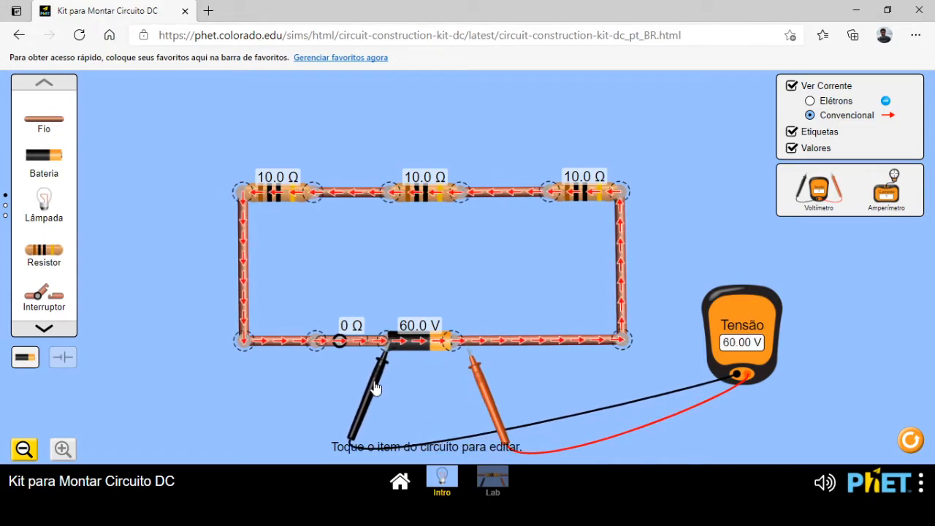
{"action": "left_click_drag", "start_coordinate": [487, 390], "coordinate": [467, 387]}
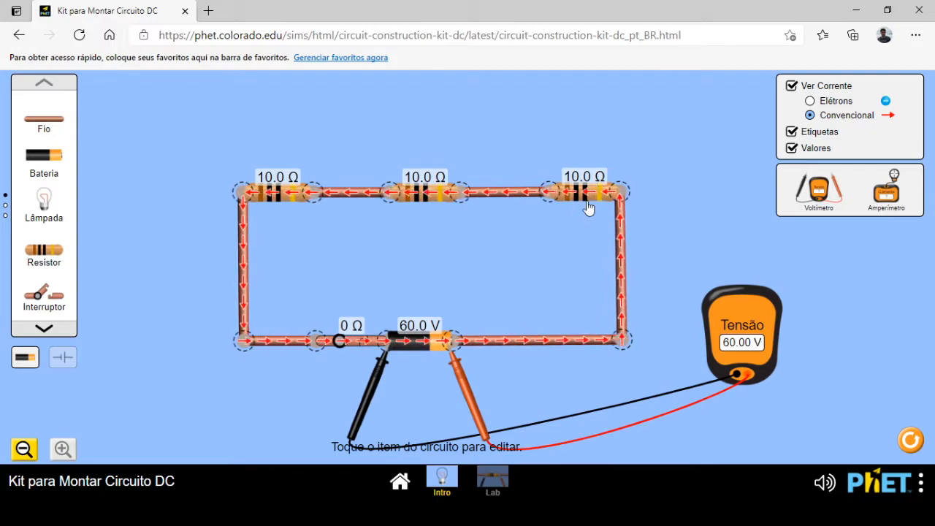
Measure the voltage across each of the three resistors individually, working from the right resistor to the left one.
{"action": "left_click_drag", "start_coordinate": [460, 382], "coordinate": [629, 221]}
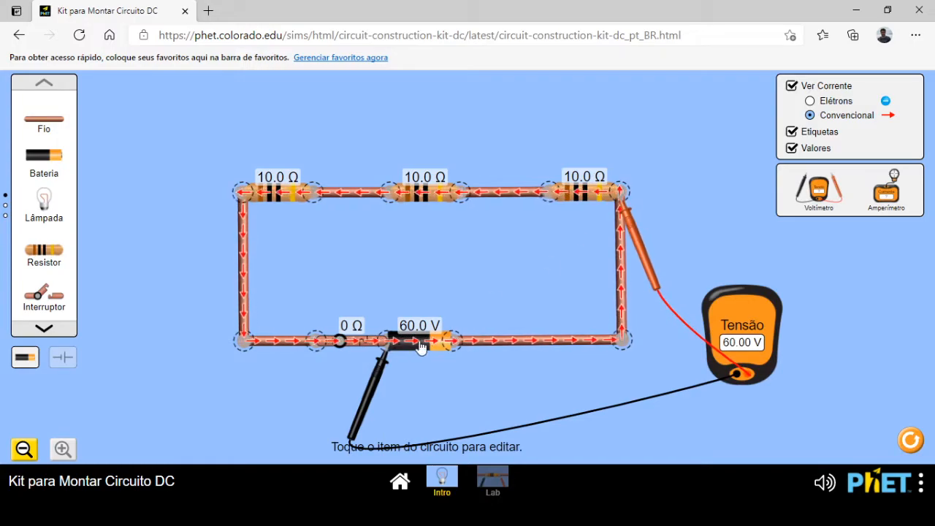
{"action": "left_click_drag", "start_coordinate": [373, 383], "coordinate": [538, 231]}
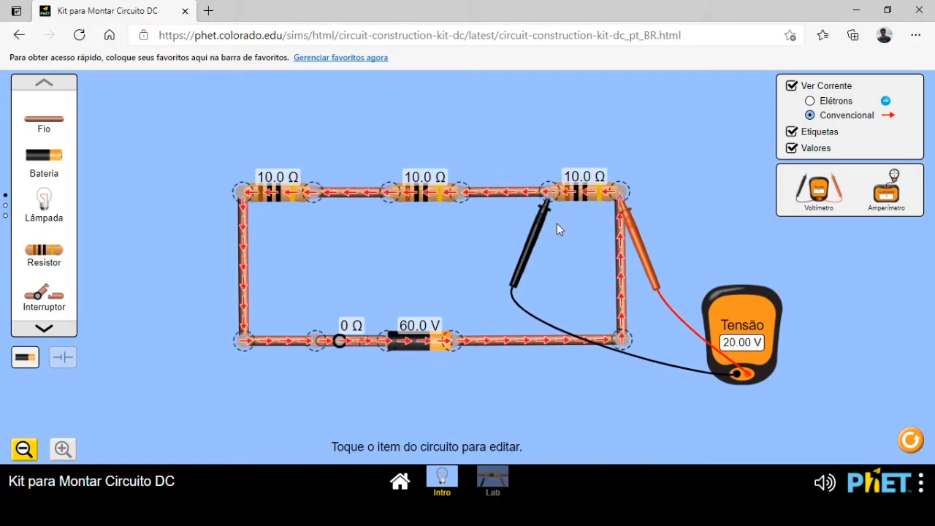
{"action": "left_click_drag", "start_coordinate": [537, 227], "coordinate": [378, 229]}
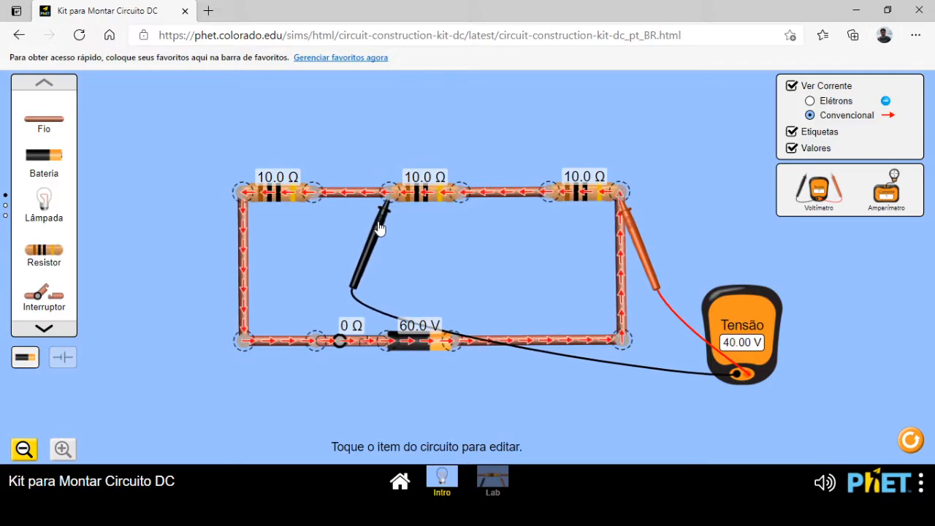
{"action": "left_click_drag", "start_coordinate": [636, 237], "coordinate": [481, 240]}
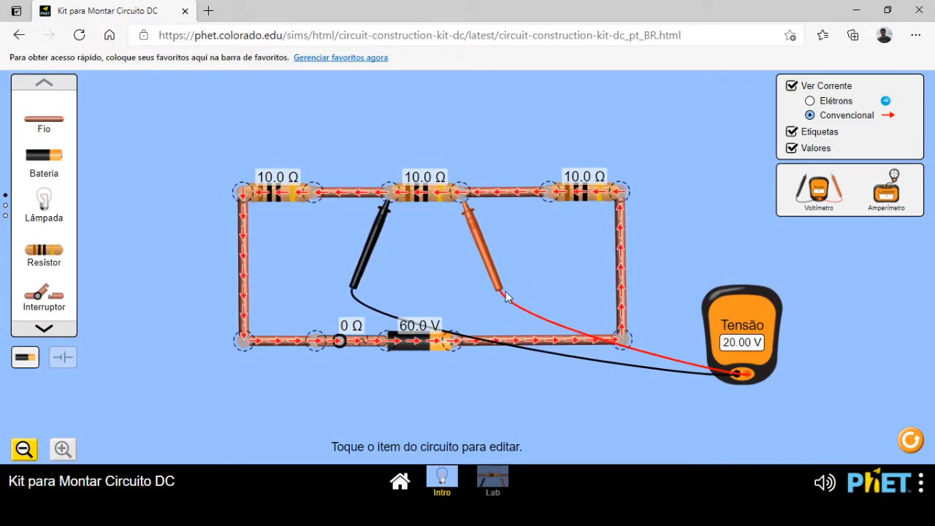
{"action": "left_click_drag", "start_coordinate": [379, 231], "coordinate": [240, 224]}
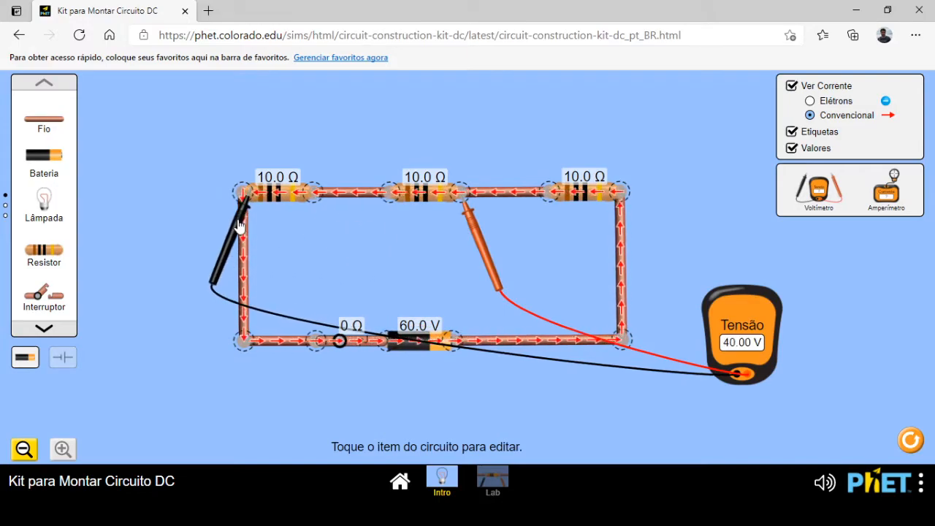
{"action": "left_click_drag", "start_coordinate": [469, 244], "coordinate": [322, 241]}
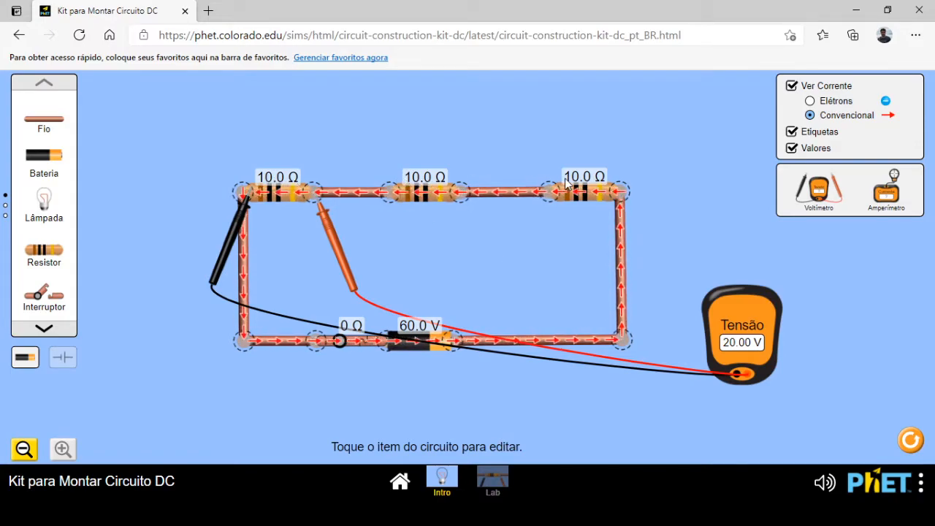
Measure the voltage across the two left resistors together and across all three, and put the voltmeter away.
{"action": "left_click_drag", "start_coordinate": [327, 235], "coordinate": [468, 231]}
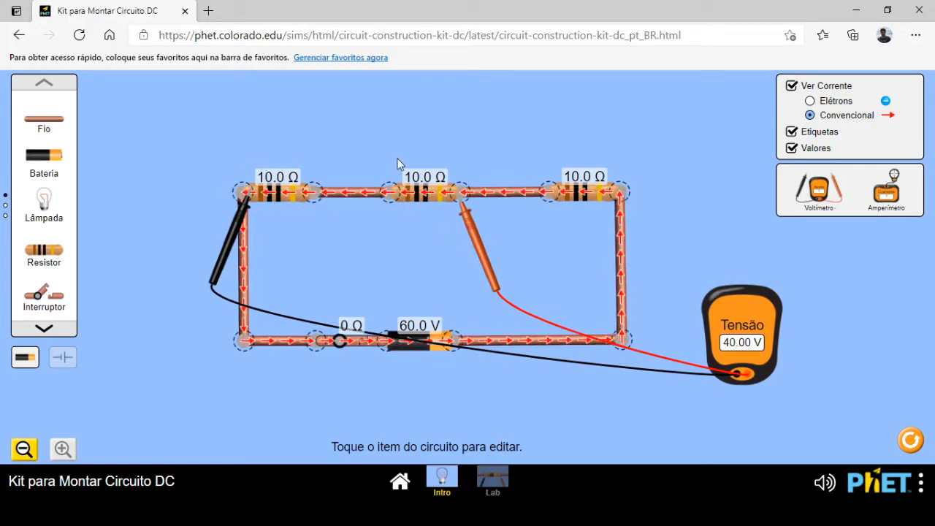
{"action": "left_click_drag", "start_coordinate": [457, 218], "coordinate": [630, 219]}
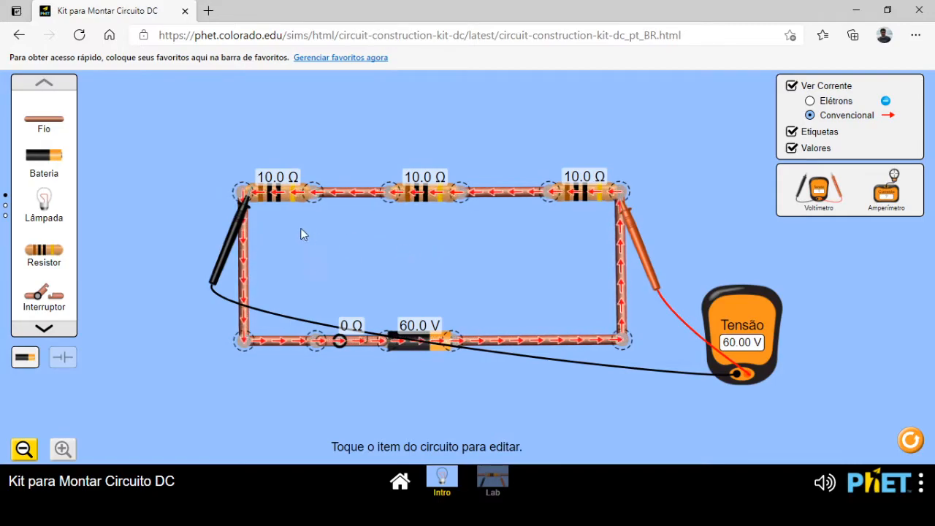
{"action": "left_click_drag", "start_coordinate": [240, 238], "coordinate": [821, 330]}
{"action": "left_click_drag", "start_coordinate": [618, 329], "coordinate": [697, 305]}
{"action": "left_click_drag", "start_coordinate": [742, 328], "coordinate": [814, 203]}
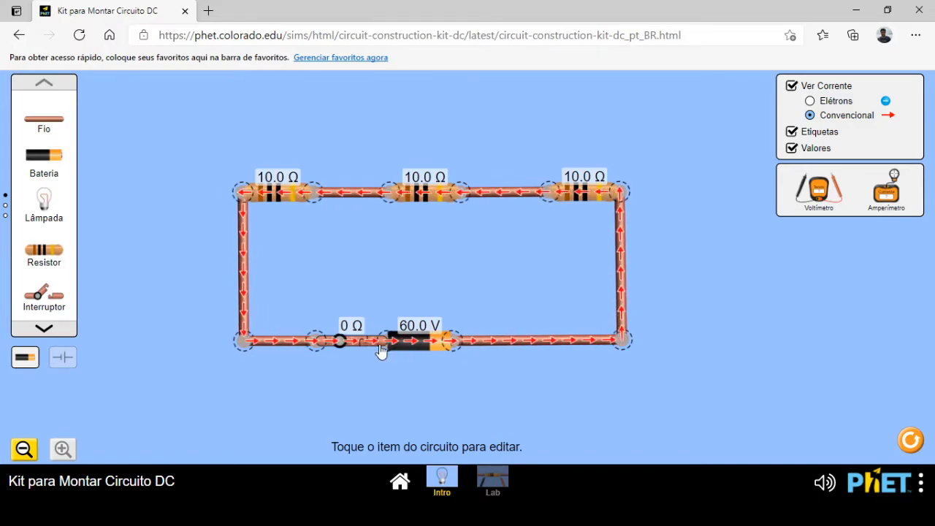
With the switch open, set the left resistor to 5 Ω and the right resistor to 15 Ω, and reclose the switch.
{"action": "left_click", "coordinate": [337, 345]}
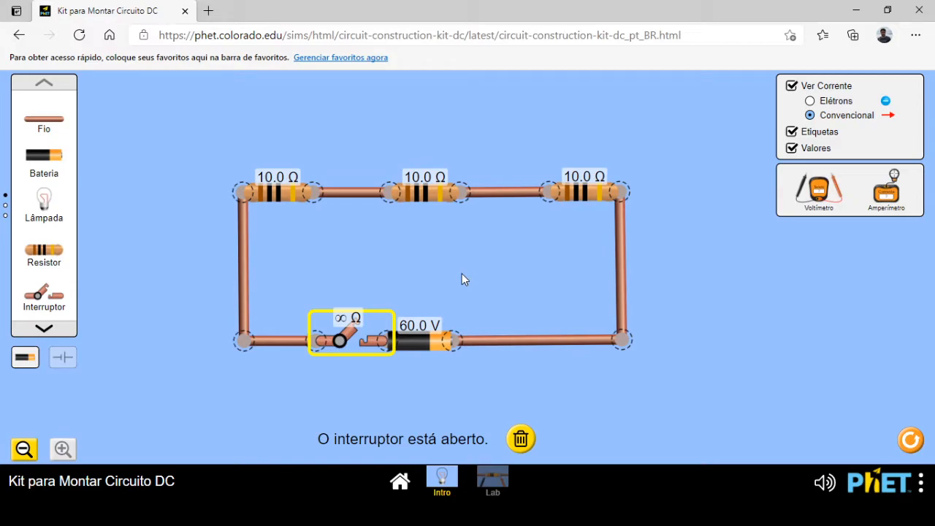
{"action": "left_click", "coordinate": [273, 183]}
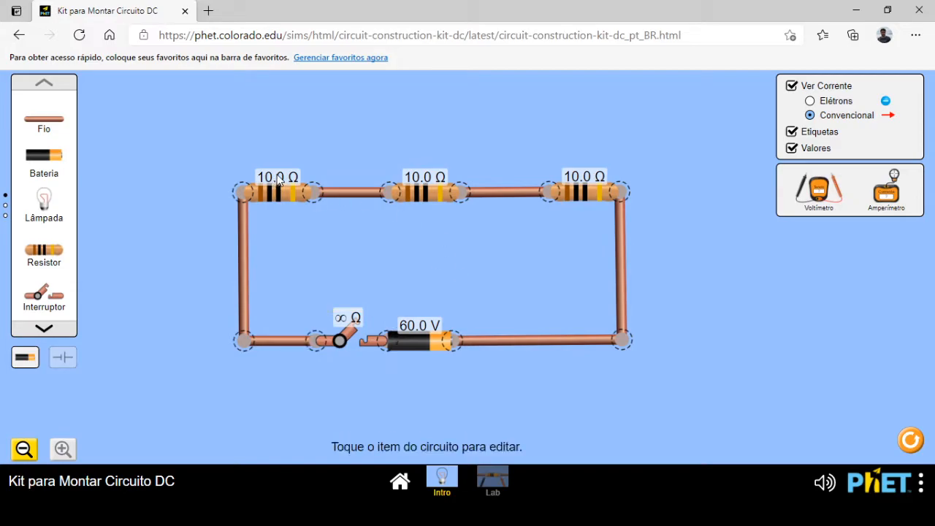
{"action": "left_click", "coordinate": [274, 201]}
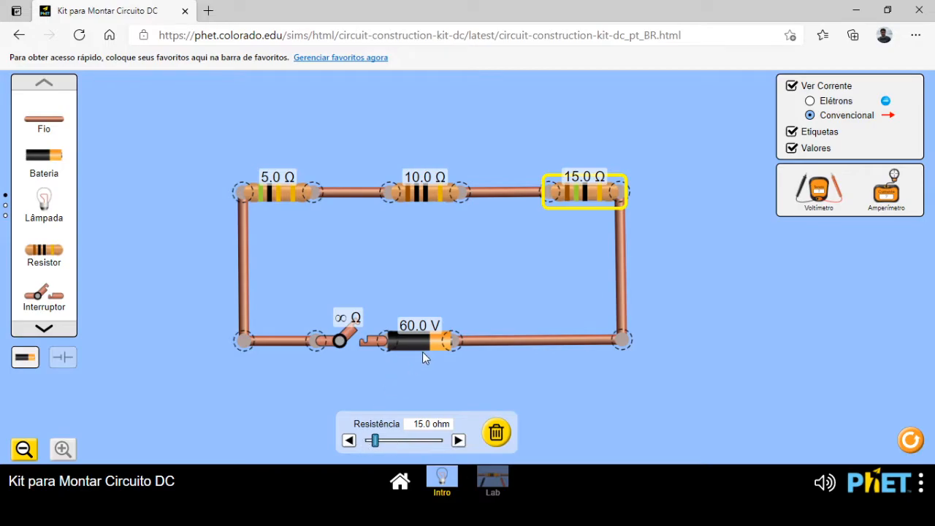
{"action": "left_click", "coordinate": [347, 338]}
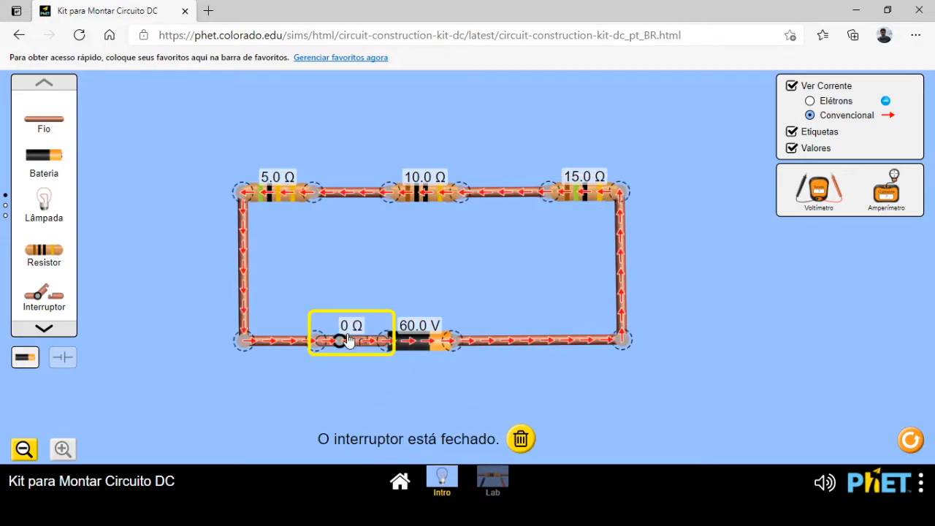
{"action": "left_click", "coordinate": [750, 308]}
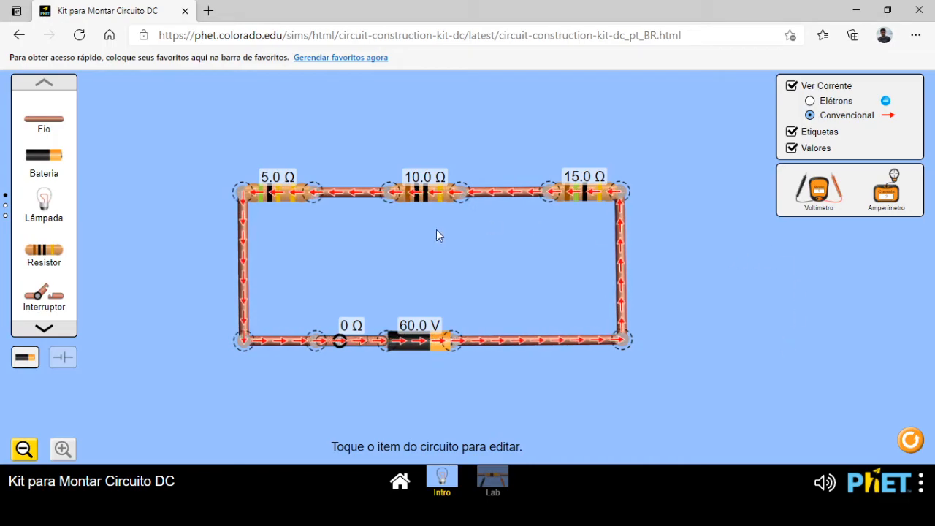
Measure the current with the ammeter beside the battery, between the right two resistors and beside the switch, and put the ammeter away.
{"action": "left_click_drag", "start_coordinate": [882, 194], "coordinate": [727, 384]}
{"action": "mouse_move", "coordinate": [751, 323]}
{"action": "left_mouse_down"}
{"action": "mouse_move", "coordinate": [677, 323]}
{"action": "mouse_move", "coordinate": [517, 350]}
{"action": "mouse_move", "coordinate": [528, 383]}
{"action": "mouse_move", "coordinate": [517, 366]}
{"action": "mouse_move", "coordinate": [517, 354]}
{"action": "mouse_move", "coordinate": [752, 315]}
{"action": "left_mouse_up"}
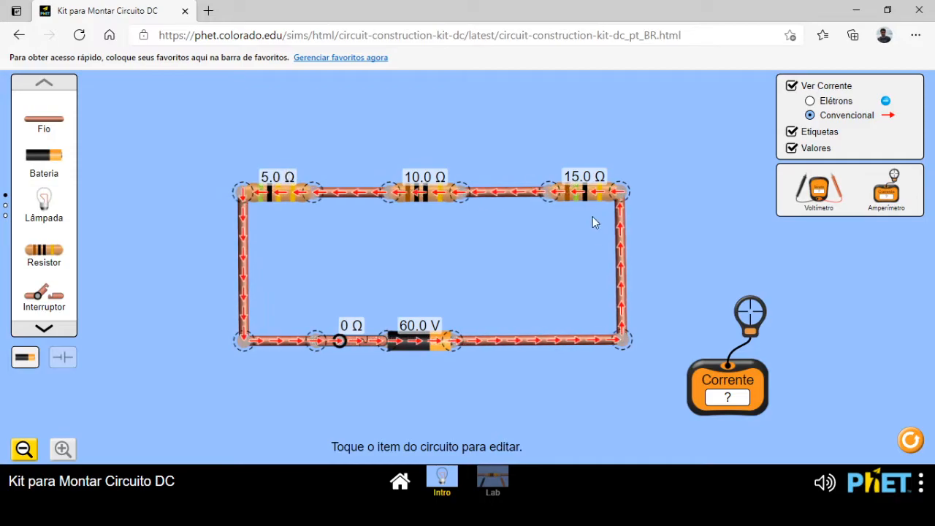
{"action": "left_click_drag", "start_coordinate": [750, 314], "coordinate": [511, 347]}
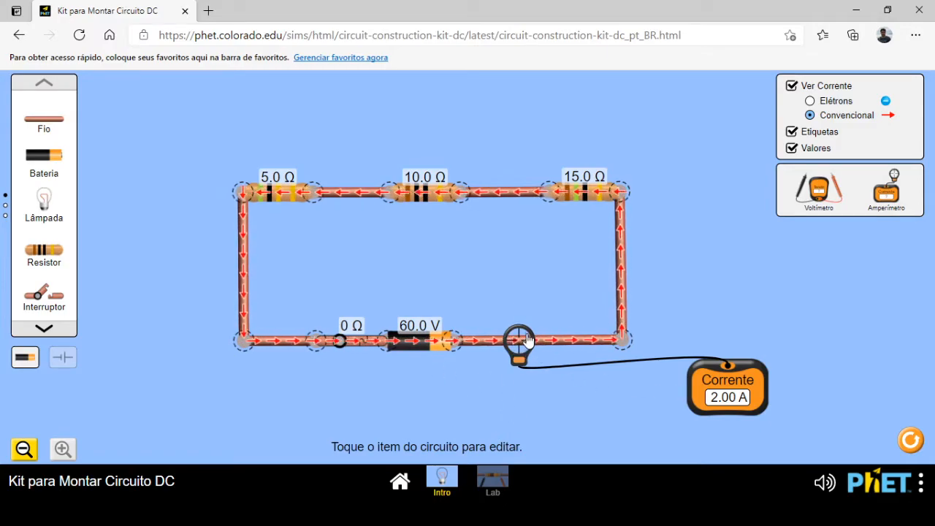
{"action": "left_click_drag", "start_coordinate": [528, 340], "coordinate": [507, 203]}
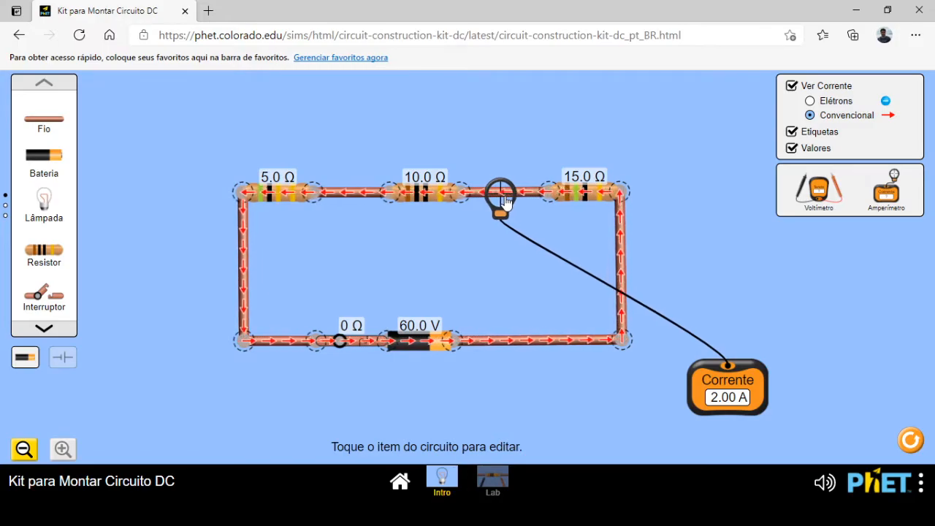
{"action": "left_click_drag", "start_coordinate": [497, 200], "coordinate": [274, 354]}
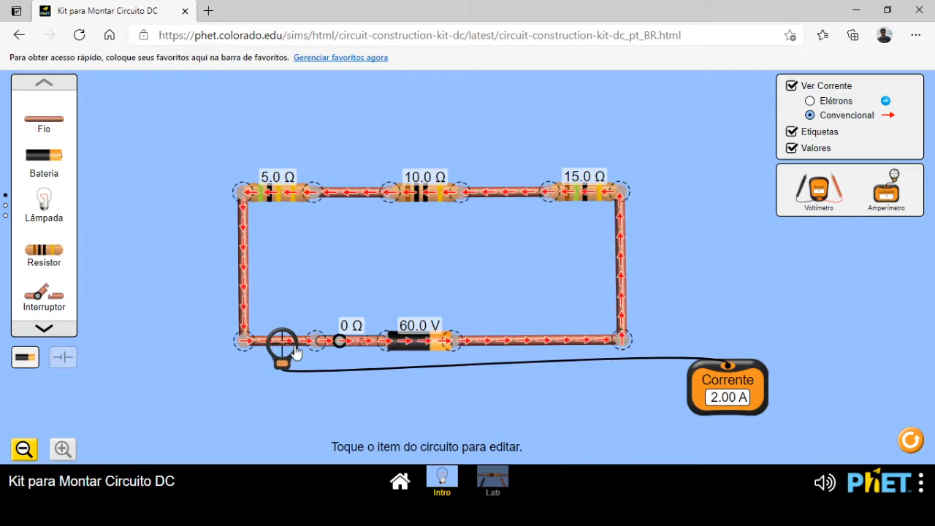
{"action": "left_click_drag", "start_coordinate": [279, 356], "coordinate": [729, 332]}
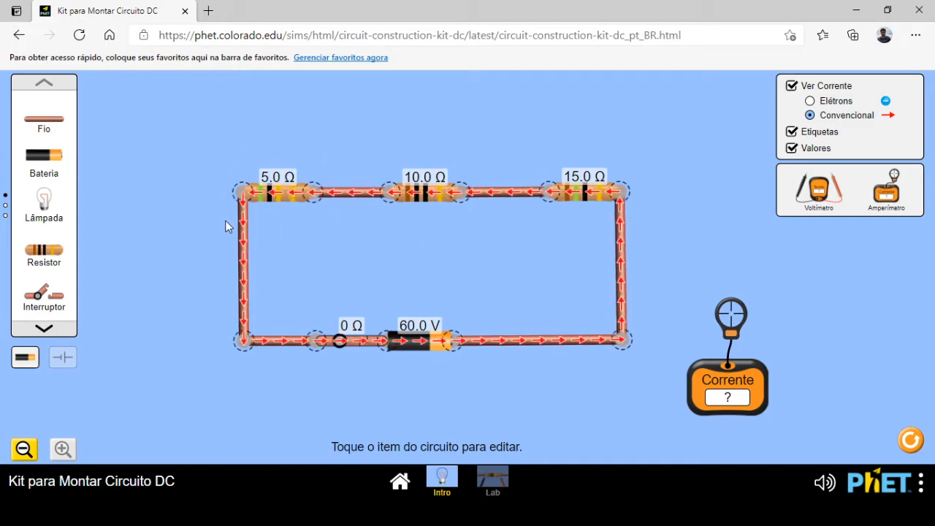
{"action": "left_click_drag", "start_coordinate": [727, 383], "coordinate": [892, 196]}
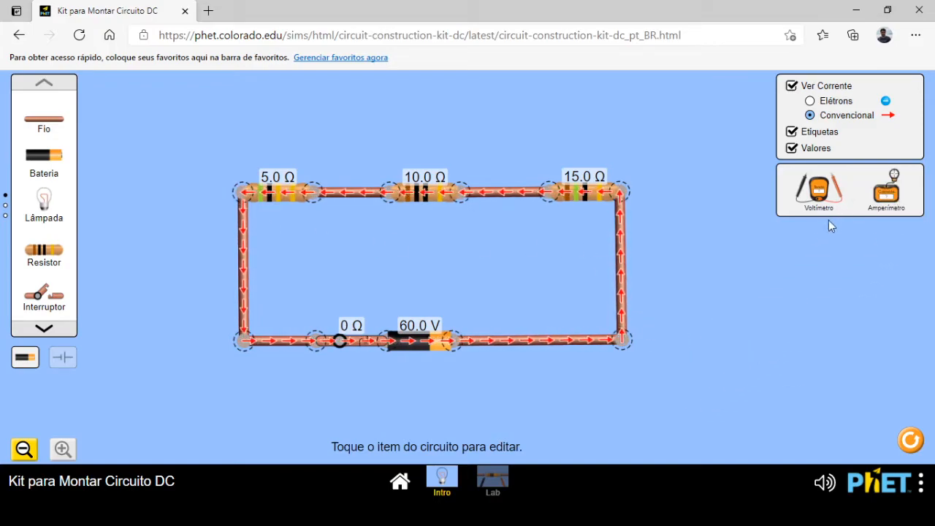
Measure the voltage across the 15 Ω, 10 Ω and 5 Ω resistors in turn with the voltmeter, and put it away.
{"action": "left_click_drag", "start_coordinate": [819, 192], "coordinate": [741, 307]}
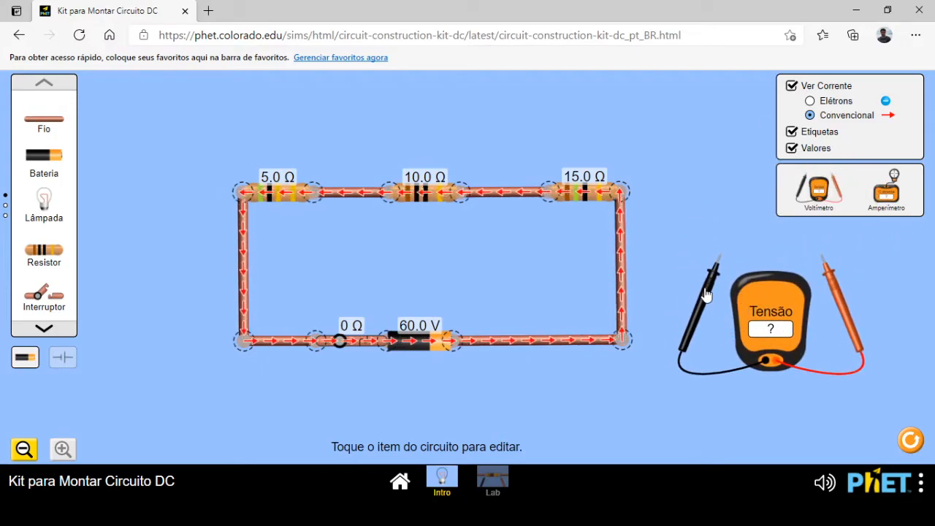
{"action": "left_click_drag", "start_coordinate": [705, 292], "coordinate": [529, 242]}
{"action": "left_click_drag", "start_coordinate": [850, 297], "coordinate": [642, 244]}
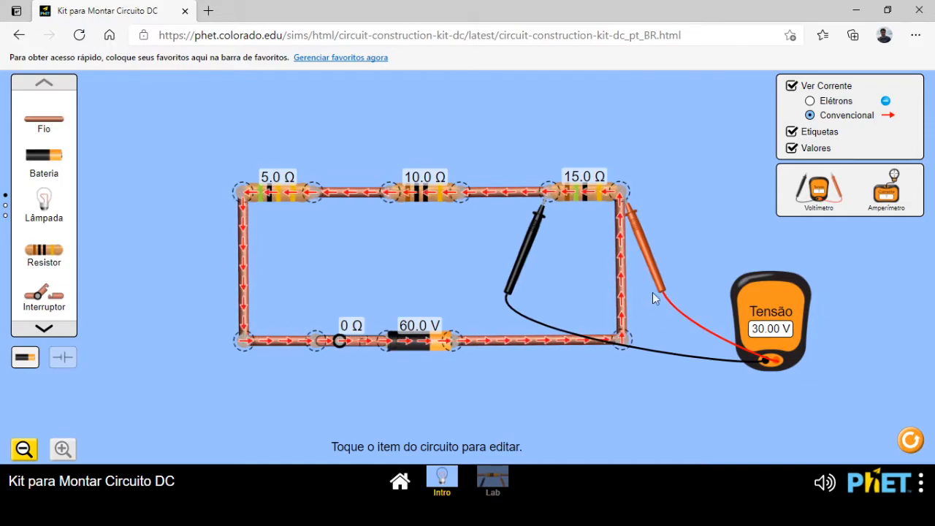
{"action": "left_click_drag", "start_coordinate": [533, 242], "coordinate": [371, 232]}
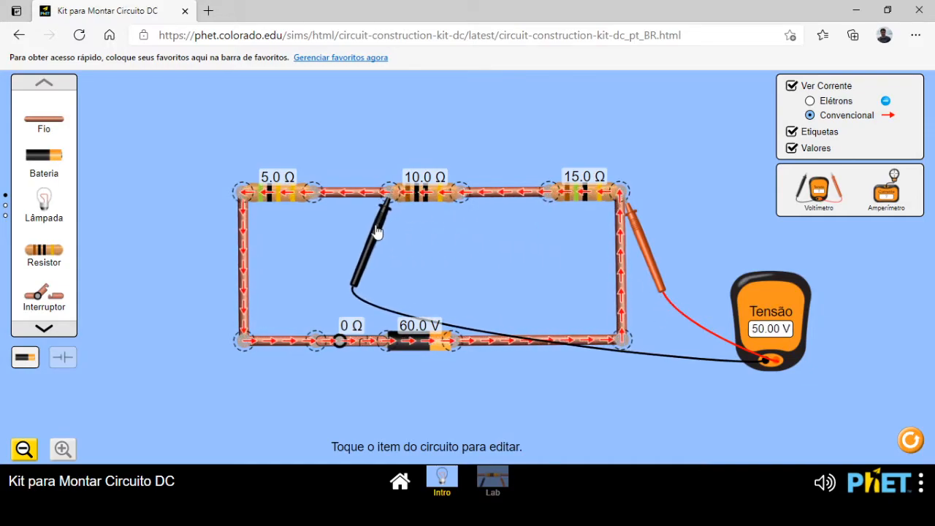
{"action": "left_click_drag", "start_coordinate": [646, 245], "coordinate": [482, 242]}
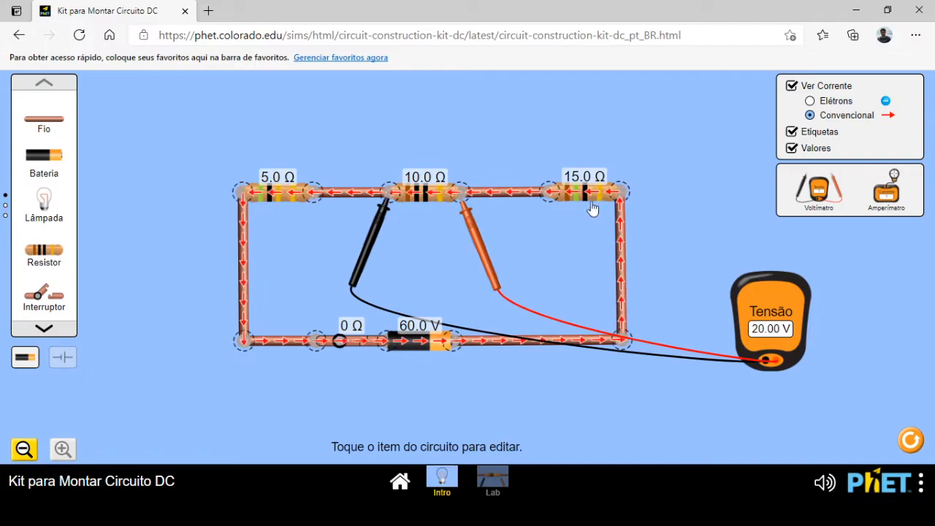
{"action": "left_click_drag", "start_coordinate": [376, 223], "coordinate": [234, 228]}
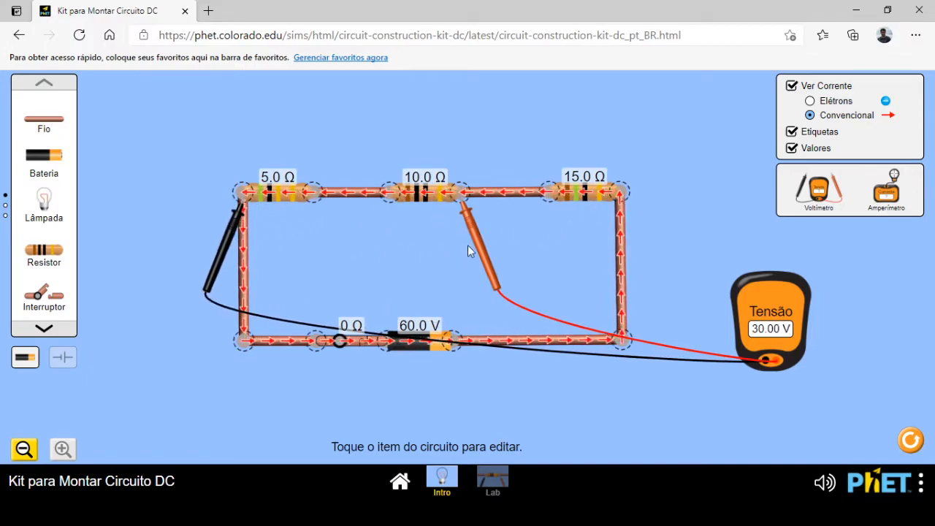
{"action": "left_click_drag", "start_coordinate": [476, 250], "coordinate": [335, 248]}
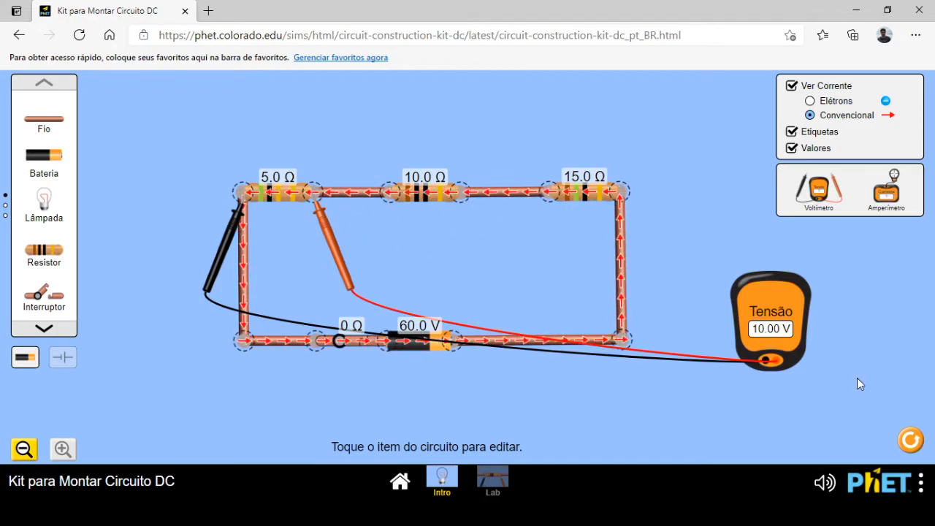
{"action": "left_click_drag", "start_coordinate": [762, 330], "coordinate": [810, 213]}
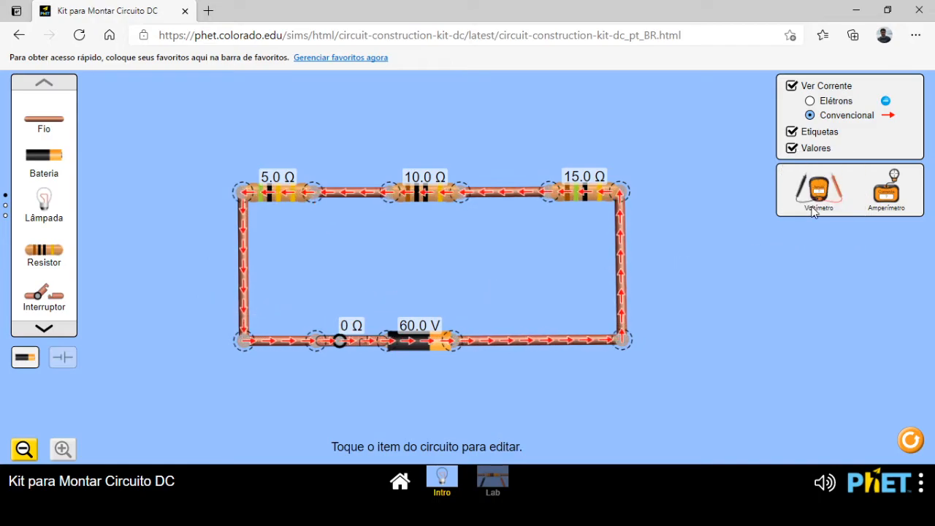
Open the switch, and replace the 5 Ω resistor by extending the adjacent wire to the upper-left corner of the circuit.
{"action": "left_click", "coordinate": [342, 341]}
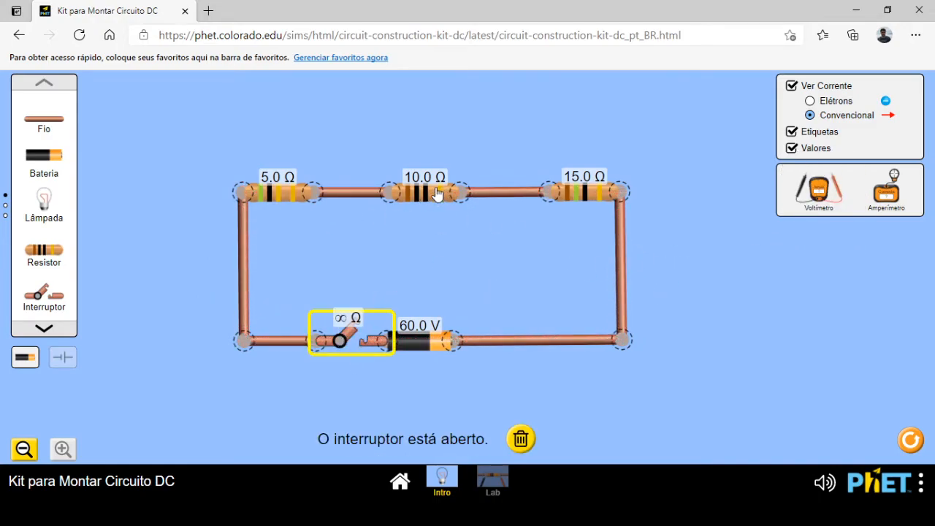
{"action": "left_click", "coordinate": [279, 195]}
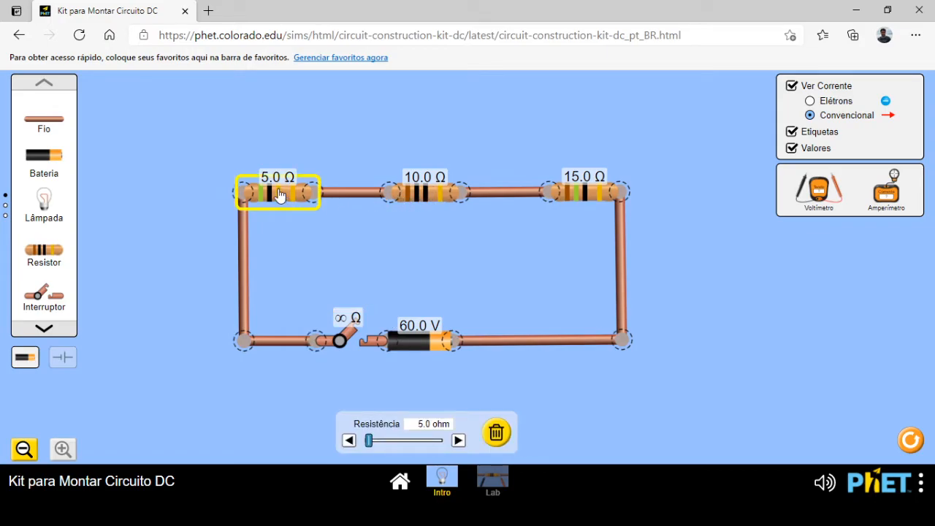
{"action": "key", "text": "Delete"}
{"action": "left_click", "coordinate": [360, 196]}
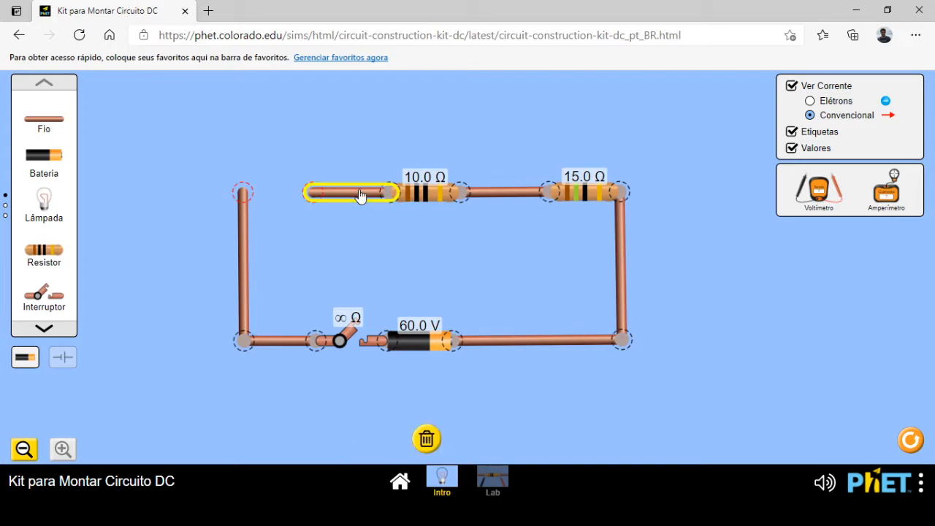
{"action": "left_click_drag", "start_coordinate": [309, 194], "coordinate": [250, 196]}
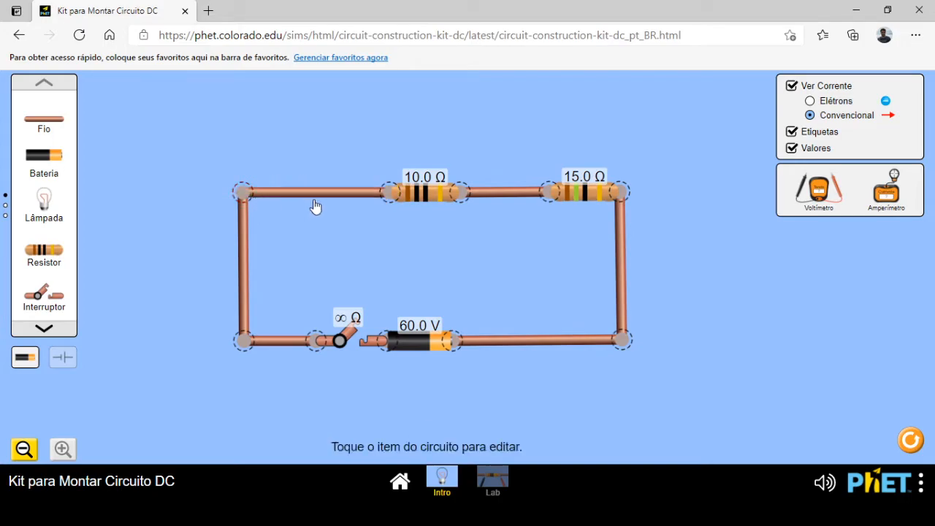
Delete the 15 Ω resistor and extend the adjacent wire to the upper-right corner of the circuit to close the gap.
{"action": "left_click", "coordinate": [580, 198]}
{"action": "key", "text": "Delete"}
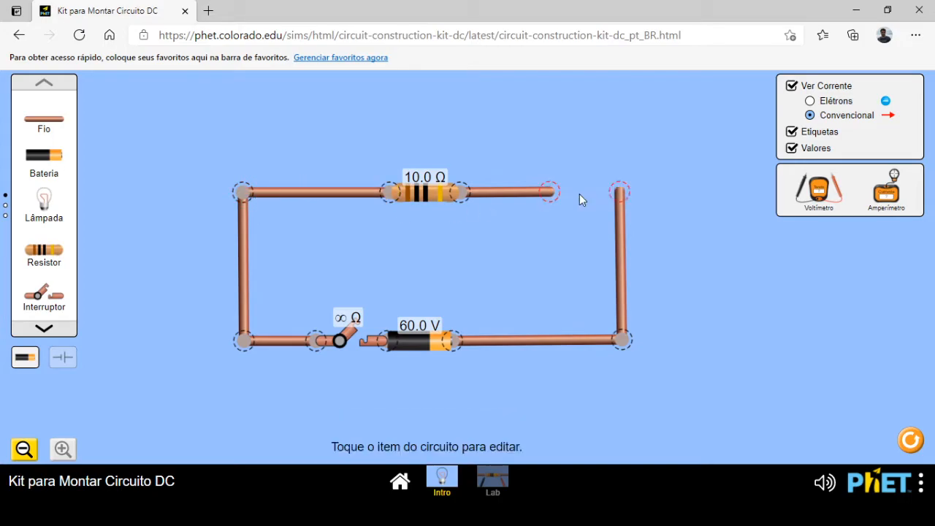
{"action": "left_click_drag", "start_coordinate": [555, 193], "coordinate": [612, 198]}
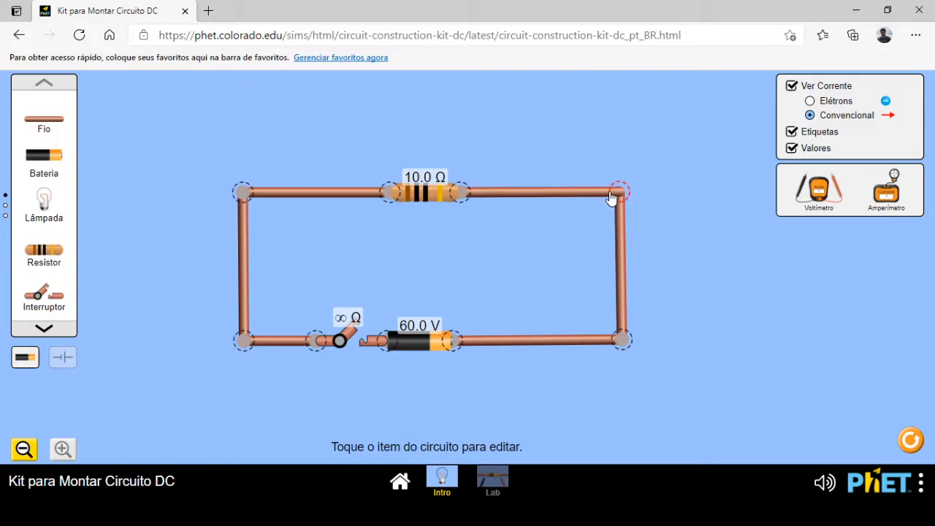
Set the remaining resistor to 30 Ω and close the switch.
{"action": "left_click", "coordinate": [425, 194]}
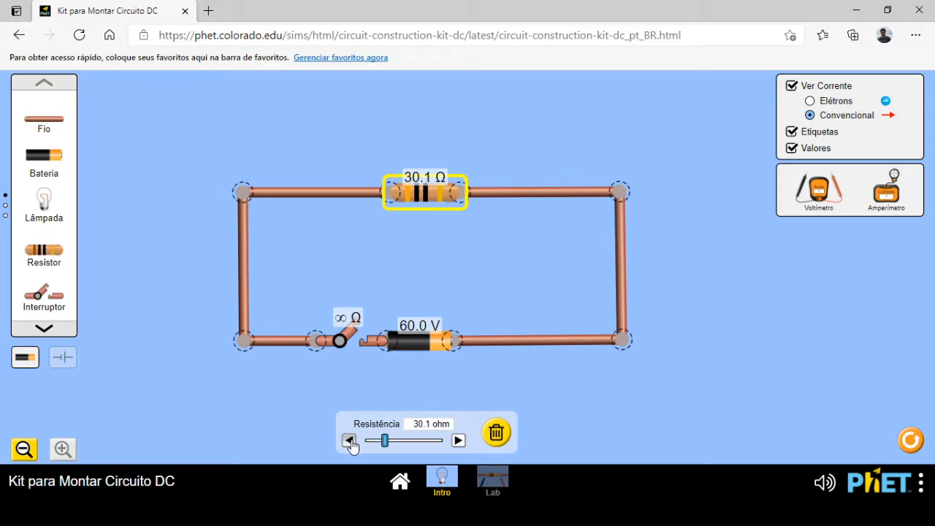
{"action": "left_click", "coordinate": [568, 417]}
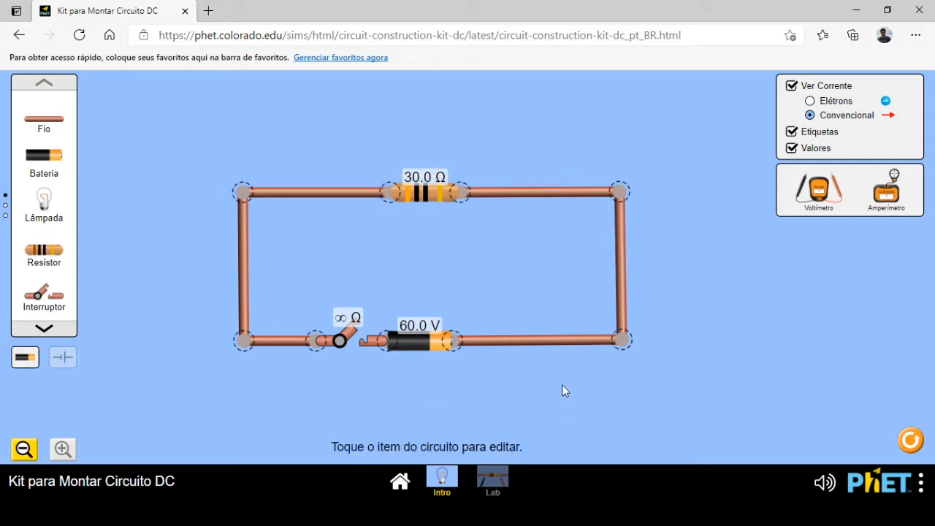
{"action": "left_click", "coordinate": [355, 333]}
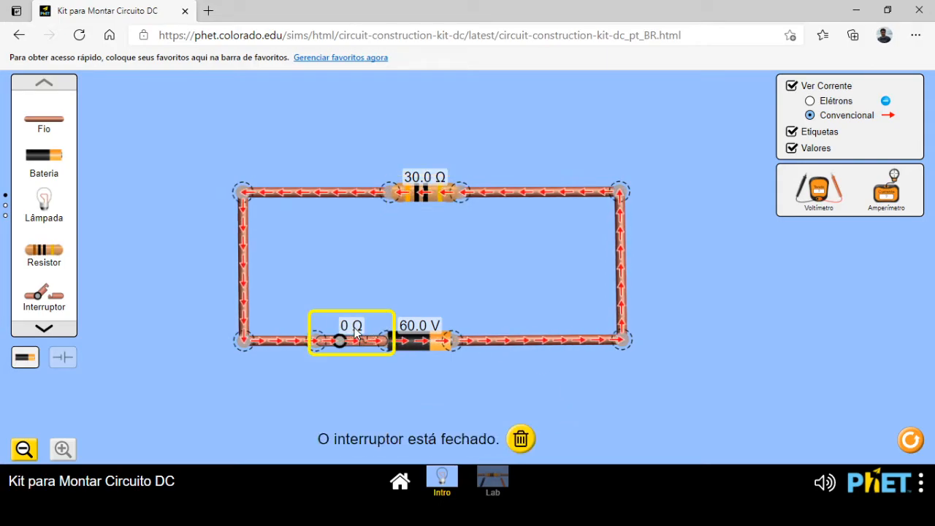
Measure the current on the wire beside the battery's positive terminal, check the resistor's resistance setting, and put the ammeter away.
{"action": "left_click_drag", "start_coordinate": [886, 192], "coordinate": [707, 342]}
{"action": "left_click_drag", "start_coordinate": [733, 306], "coordinate": [512, 351]}
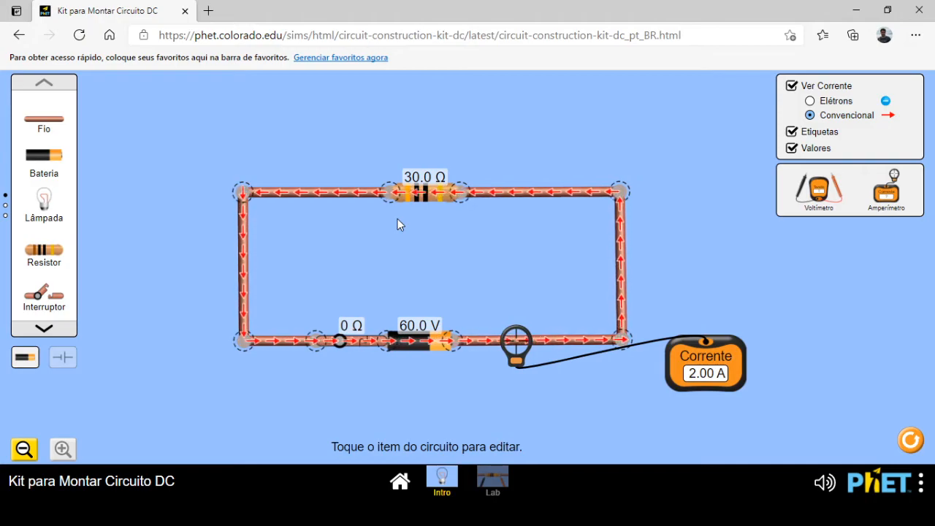
{"action": "left_click", "coordinate": [435, 194]}
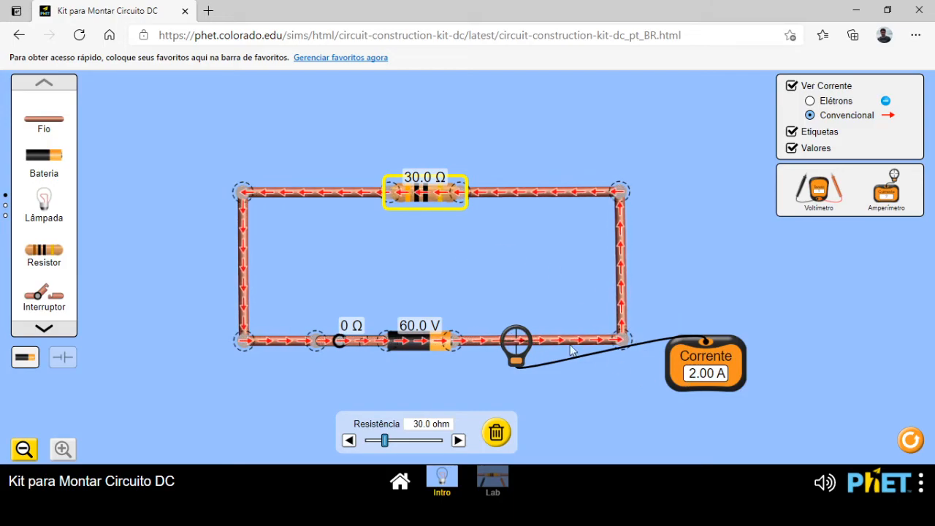
{"action": "left_click_drag", "start_coordinate": [519, 349], "coordinate": [707, 314]}
{"action": "left_click_drag", "start_coordinate": [705, 358], "coordinate": [884, 194]}
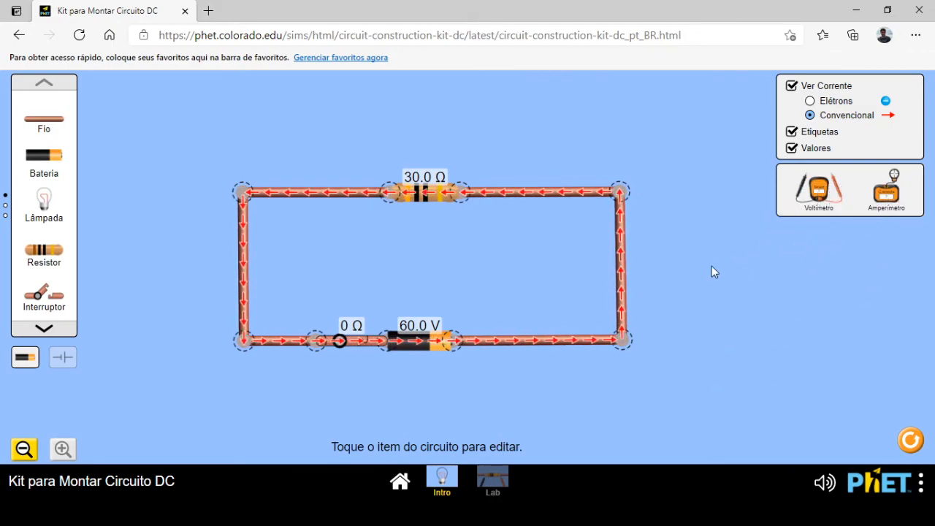